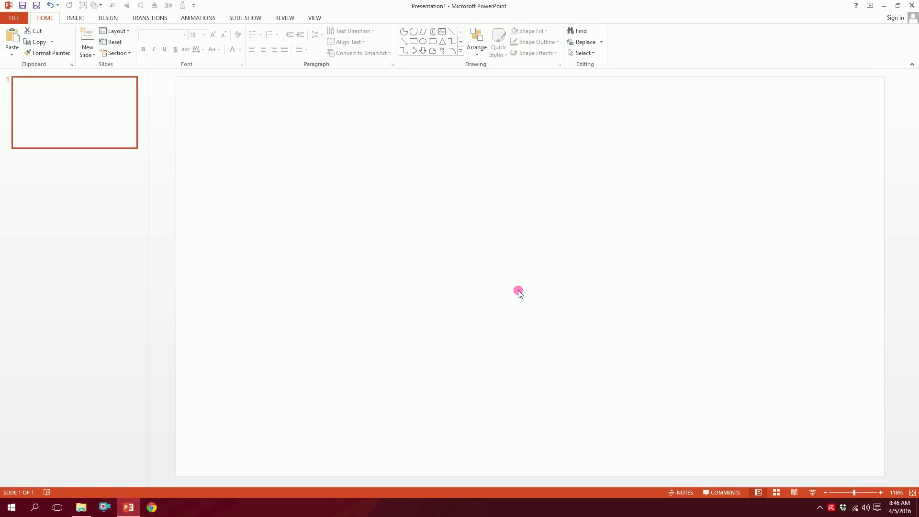
# - Pick the Rectangle shape from the Insert tab's Shapes gallery
pyautogui.click(498, 293)
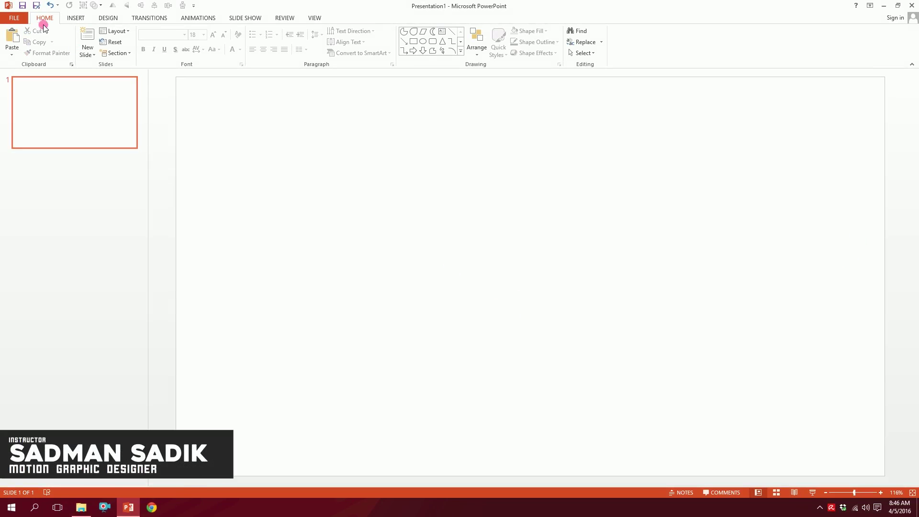
pyautogui.click(76, 19)
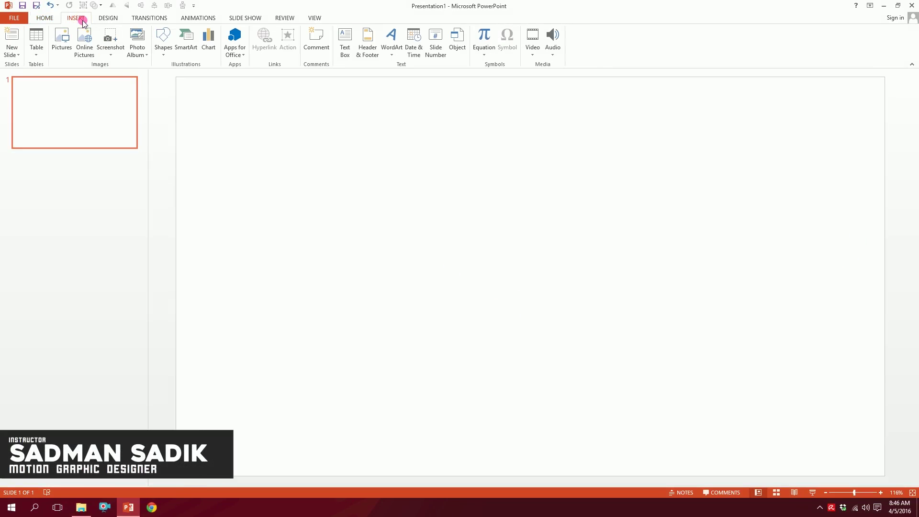
pyautogui.click(163, 43)
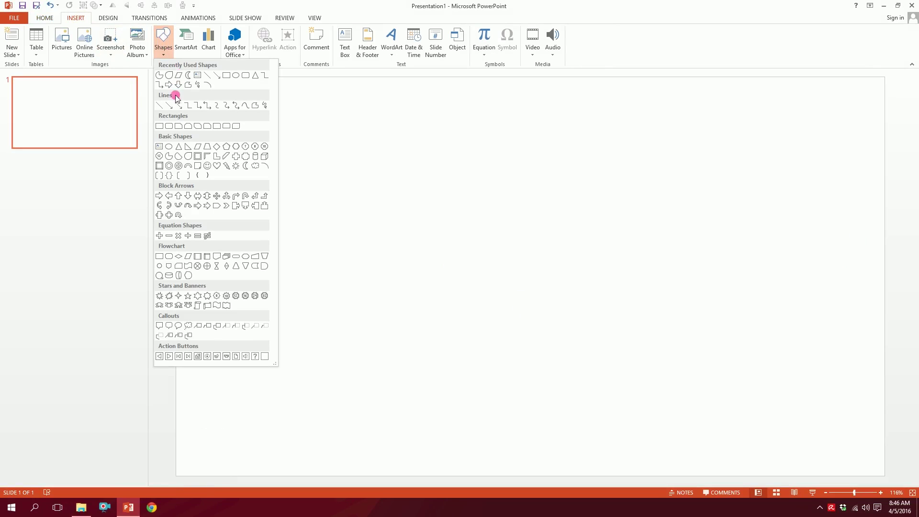
# - Draw a 2.9-inch square near the centre of the slide
pyautogui.click(160, 126)
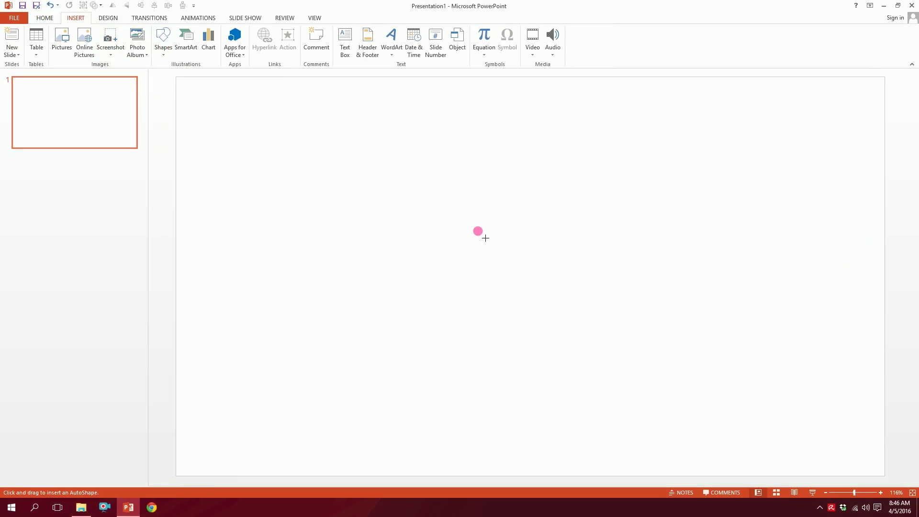
pyautogui.moveTo(411, 197); pyautogui.dragTo(556, 342)
pyautogui.moveTo(505, 253); pyautogui.dragTo(506, 270)
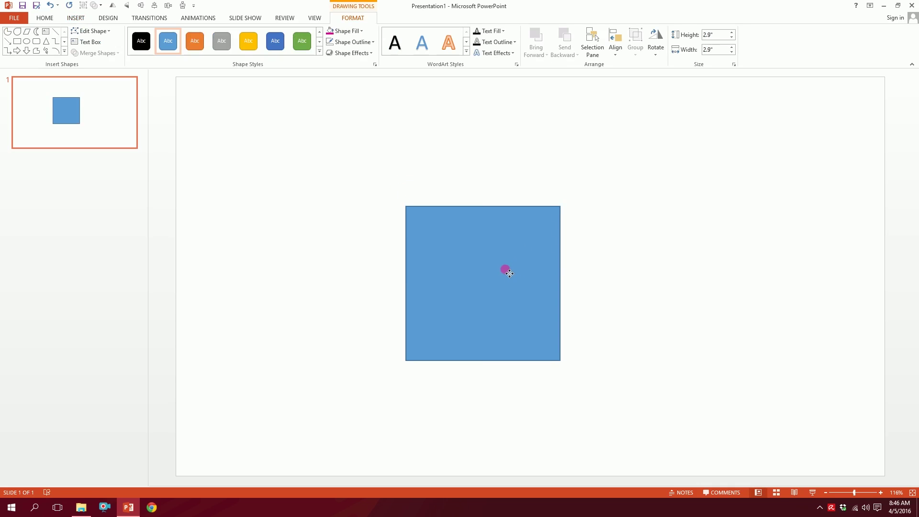
# - Give the square no outline and a magenta fill
pyautogui.click(357, 42)
pyautogui.click(349, 147)
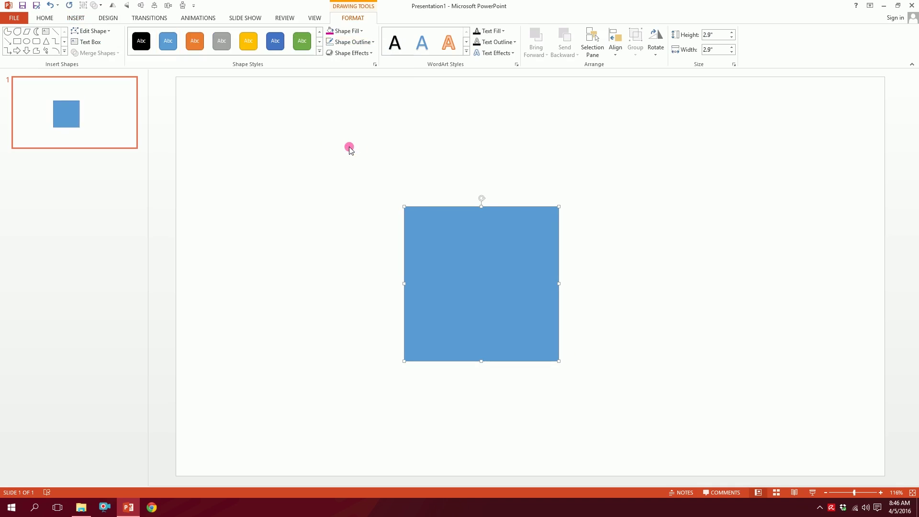
pyautogui.click(347, 31)
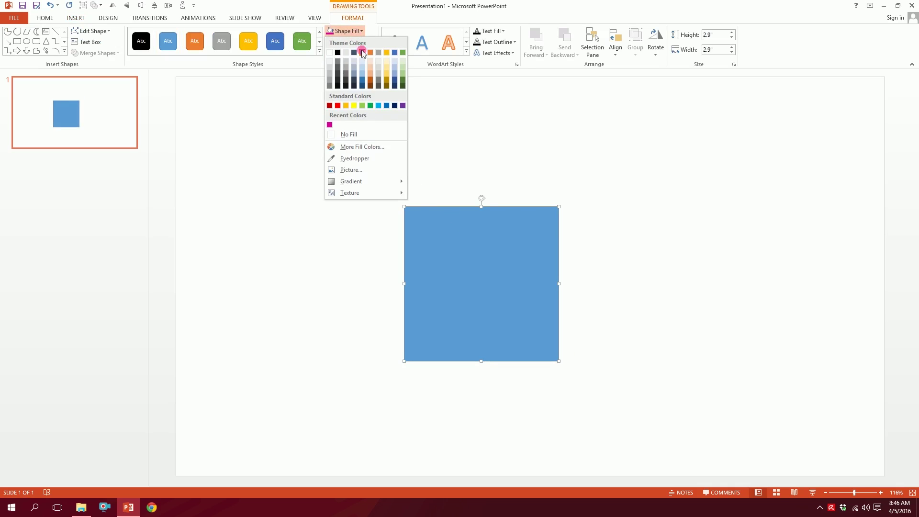
pyautogui.click(332, 124)
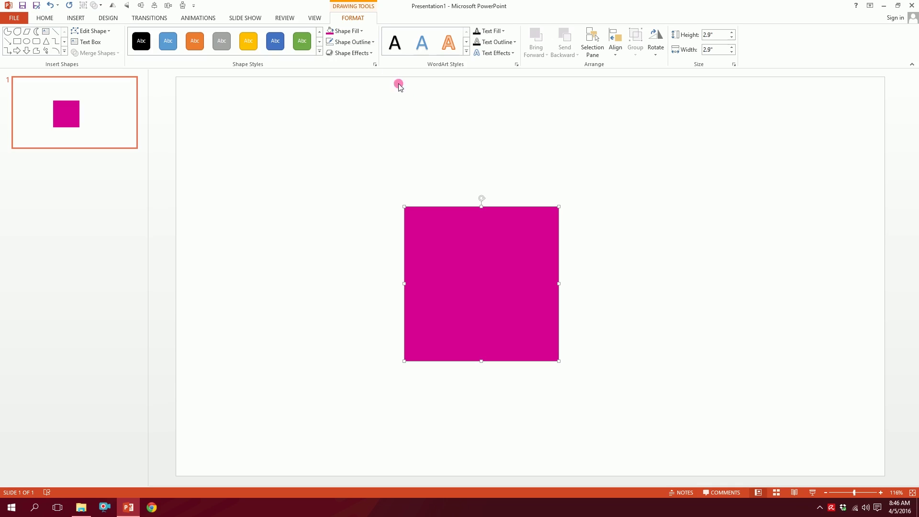
# - Show the square's Effects in the Format Shape pane with 3-D Rotation expanded
pyautogui.click(376, 64)
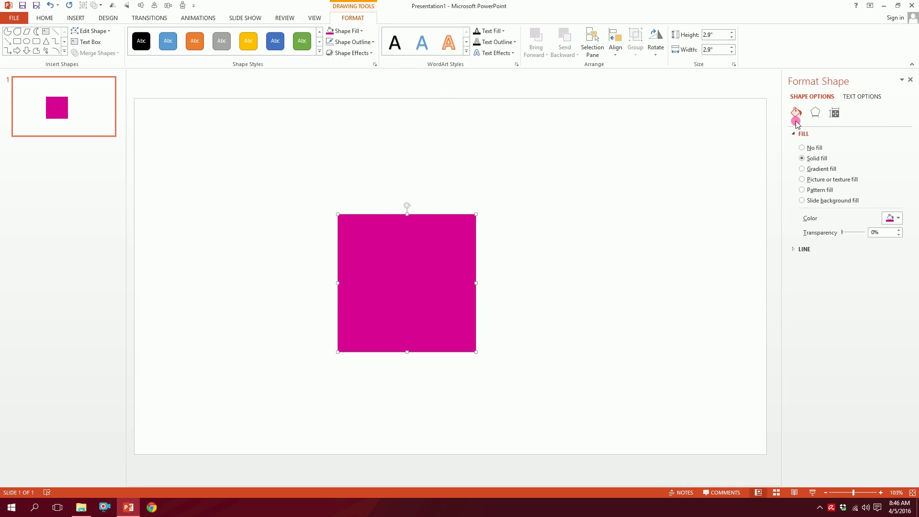
pyautogui.click(813, 114)
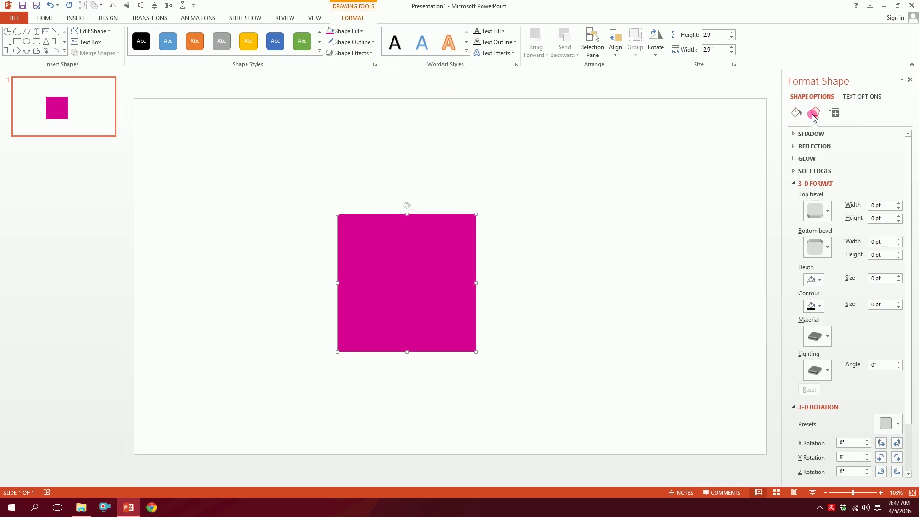
pyautogui.click(796, 183)
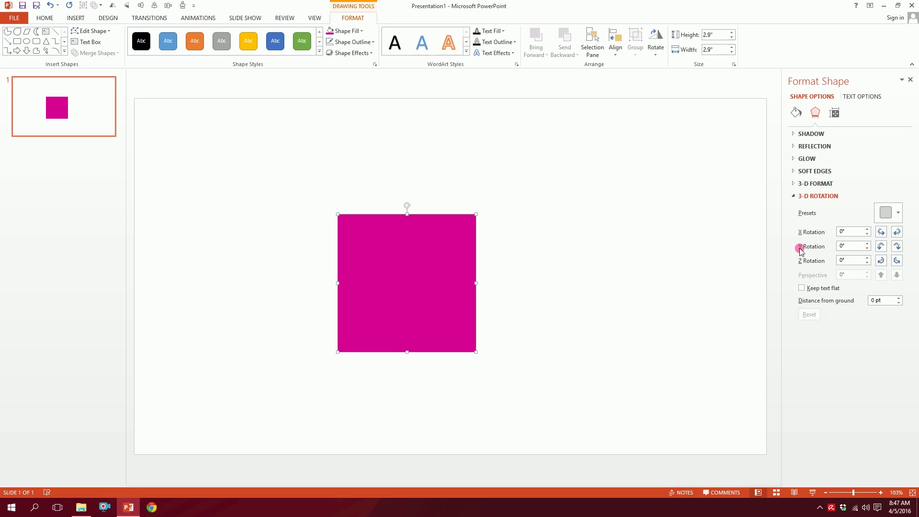
pyautogui.click(795, 198)
pyautogui.click(796, 183)
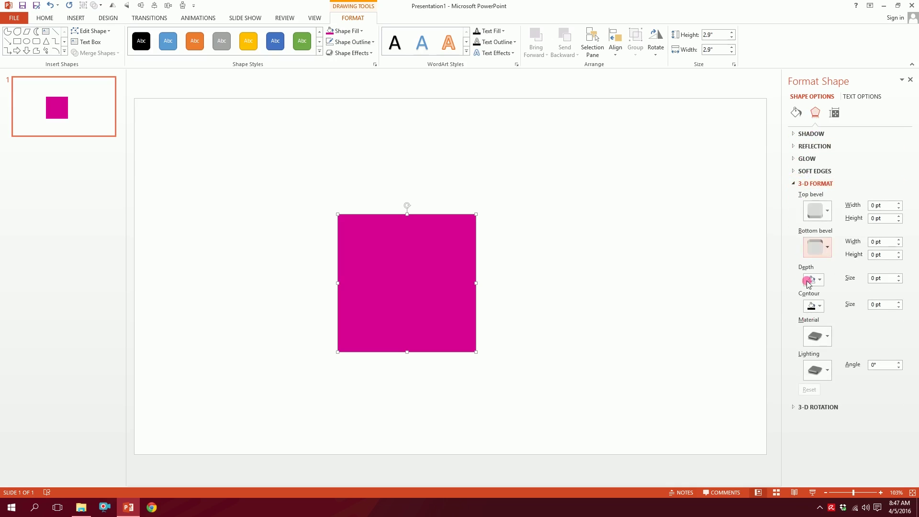
pyautogui.click(809, 406)
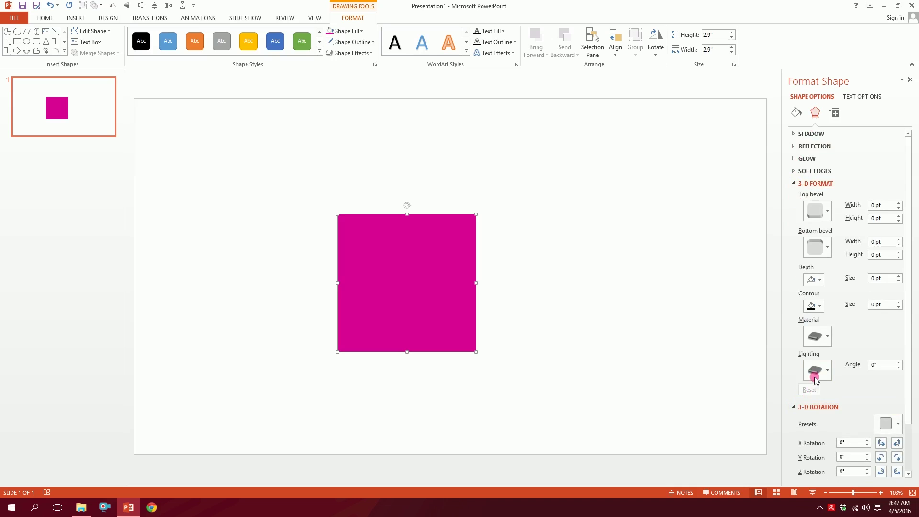
pyautogui.scroll(-2, 819, 371)
# - Raise the square's X and Y rotation to 30° each
pyautogui.click(867, 385)
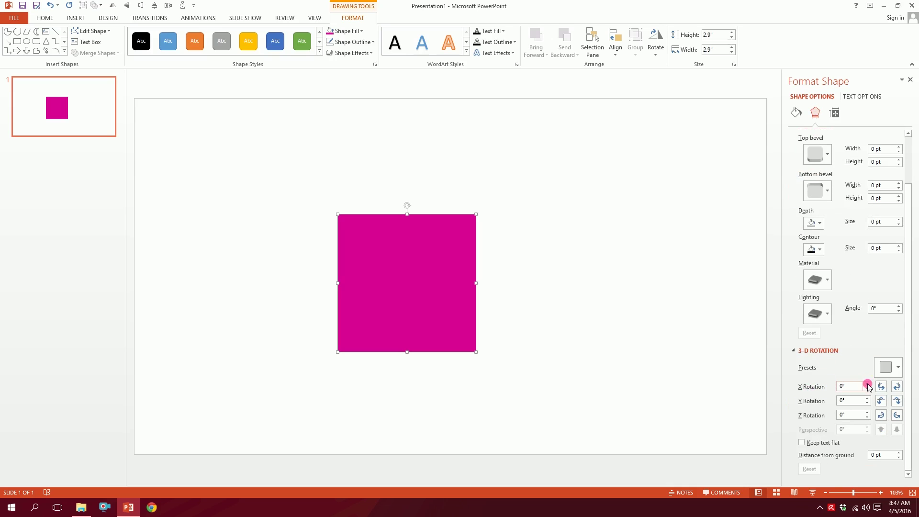
pyautogui.click(868, 385)
pyautogui.click(867, 384)
pyautogui.click(867, 399)
pyautogui.click(867, 398)
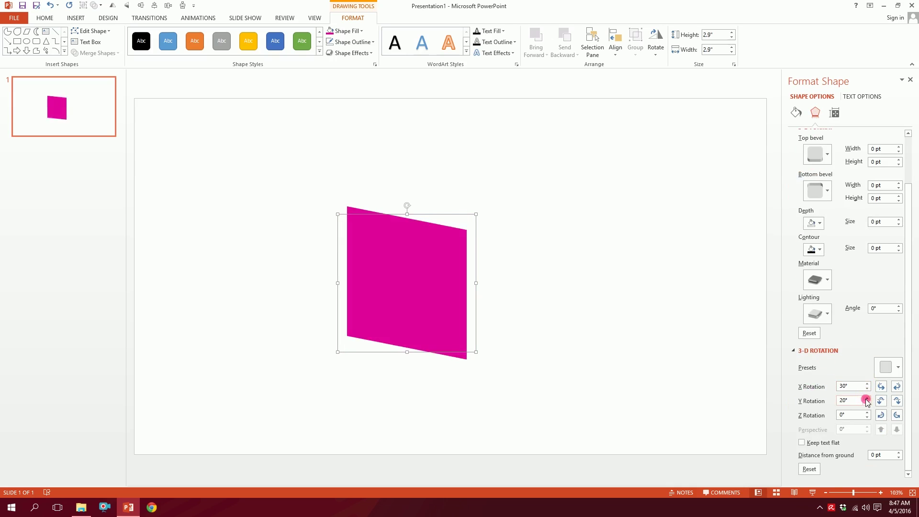
pyautogui.click(867, 399)
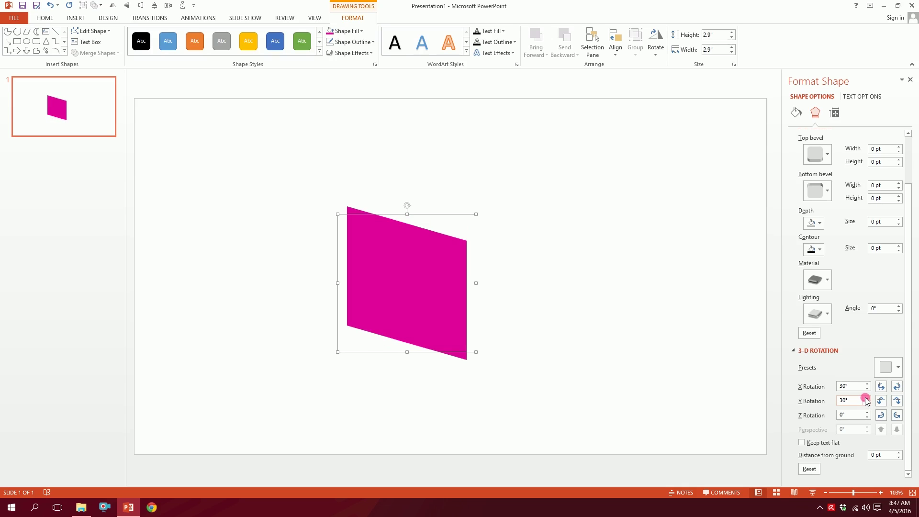
pyautogui.click(426, 271)
# - Give the square a 3-D depth of 250 pt to form a cube
pyautogui.scroll(1, 822, 193)
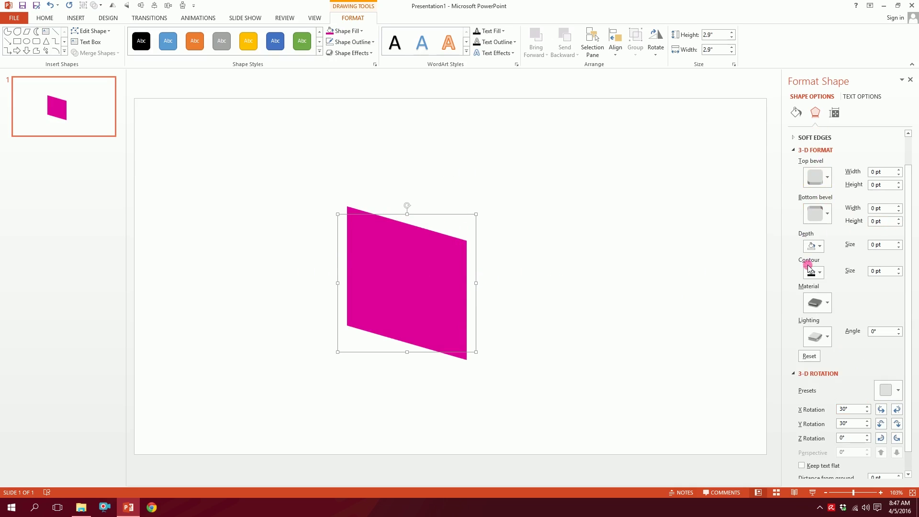
pyautogui.moveTo(900, 245); pyautogui.dragTo(900, 246)
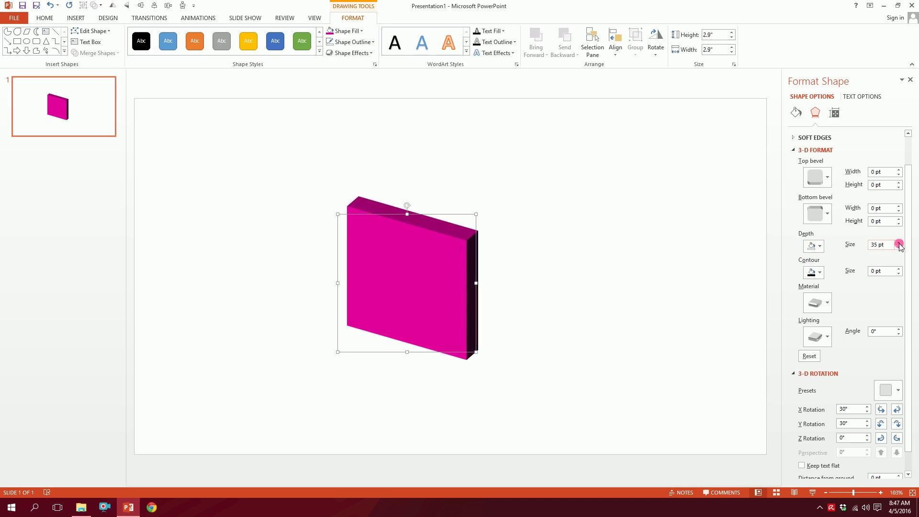
pyautogui.write('10')
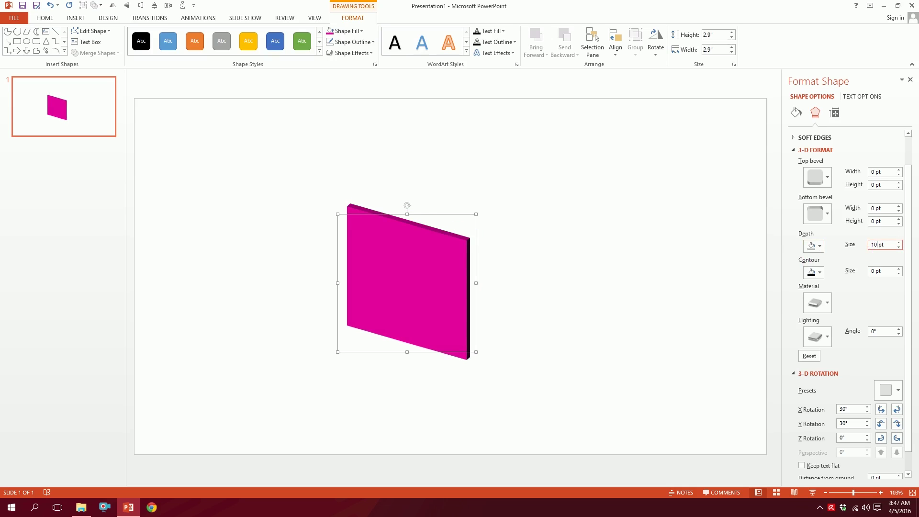
pyautogui.write('0')
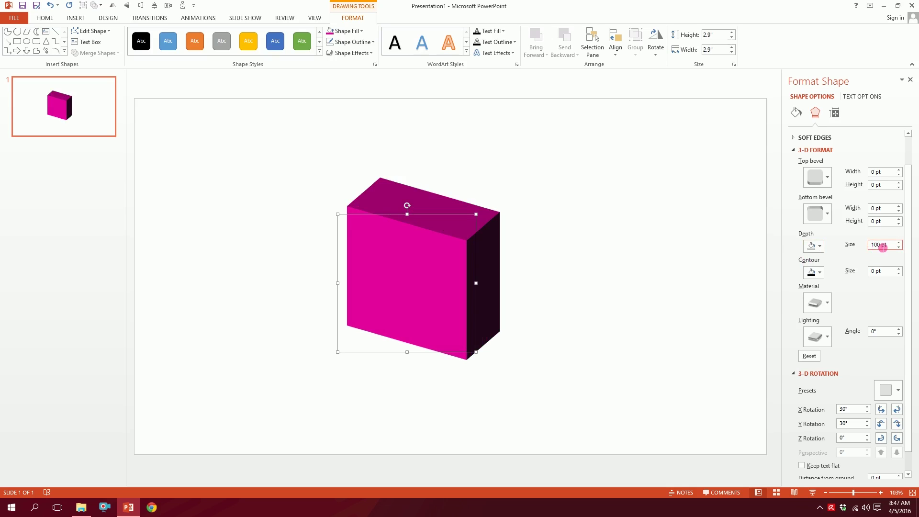
pyautogui.write('0')
pyautogui.press('BackSpace')
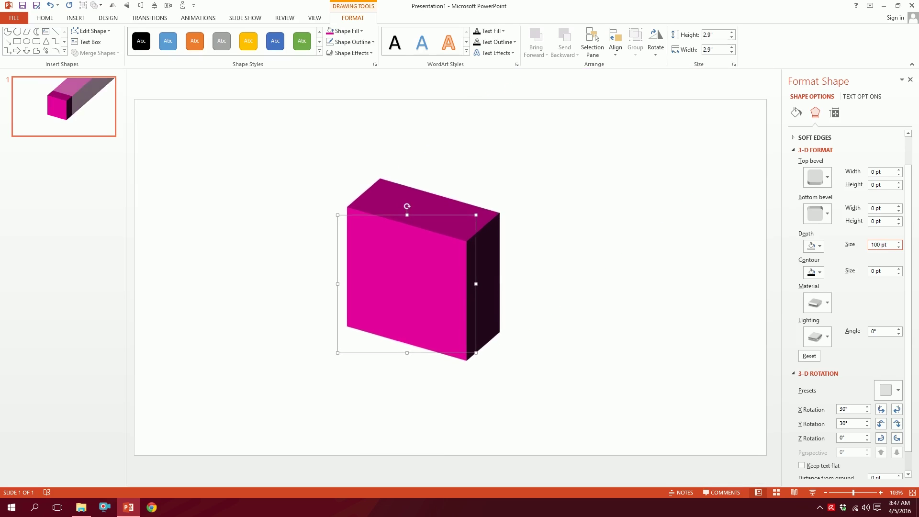
pyautogui.write('4')
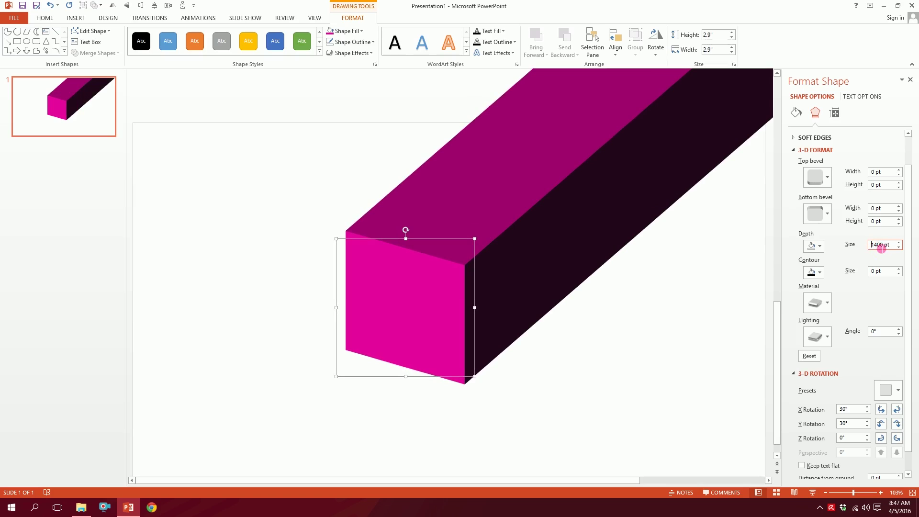
pyautogui.moveTo(871, 247); pyautogui.dragTo(876, 248)
pyautogui.write('32')
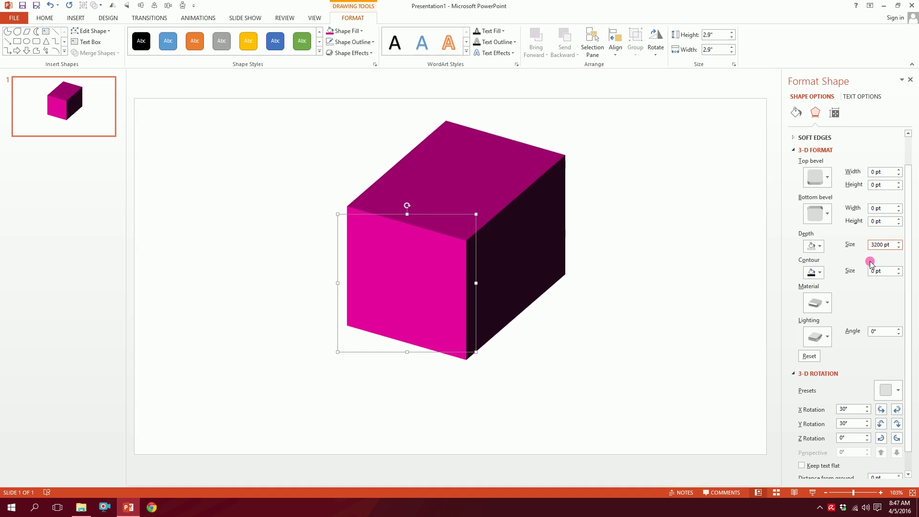
pyautogui.doubleClick(876, 245)
pyautogui.write('250')
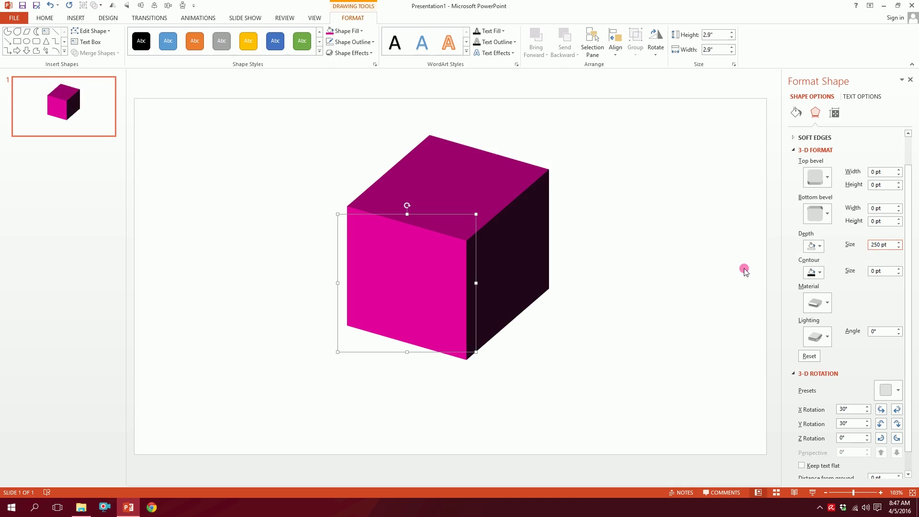
# - Shrink the cube from its corner to 2.55 by 2.55 inches
pyautogui.click(745, 271)
pyautogui.click(503, 226)
pyautogui.moveTo(476, 214); pyautogui.dragTo(462, 238)
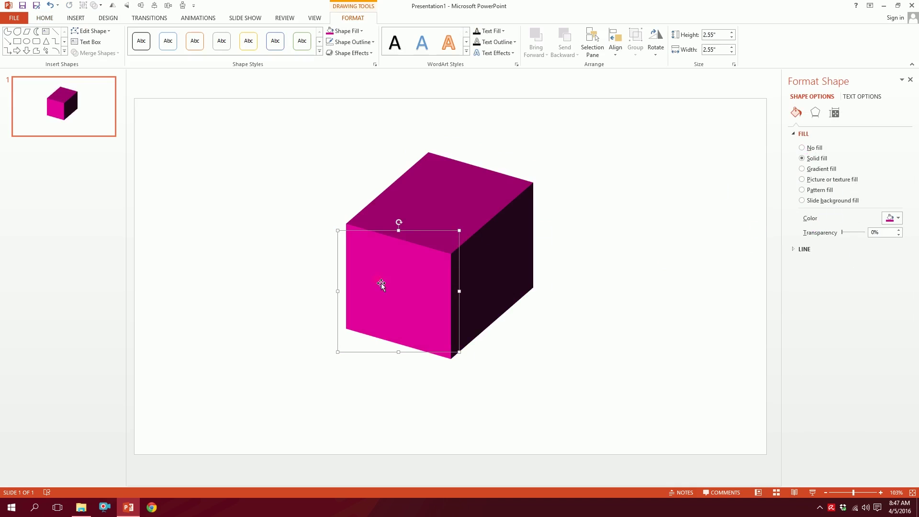
# - Apply the Wireframe material to the cube and shift it up and right
pyautogui.moveTo(419, 240); pyautogui.dragTo(425, 256)
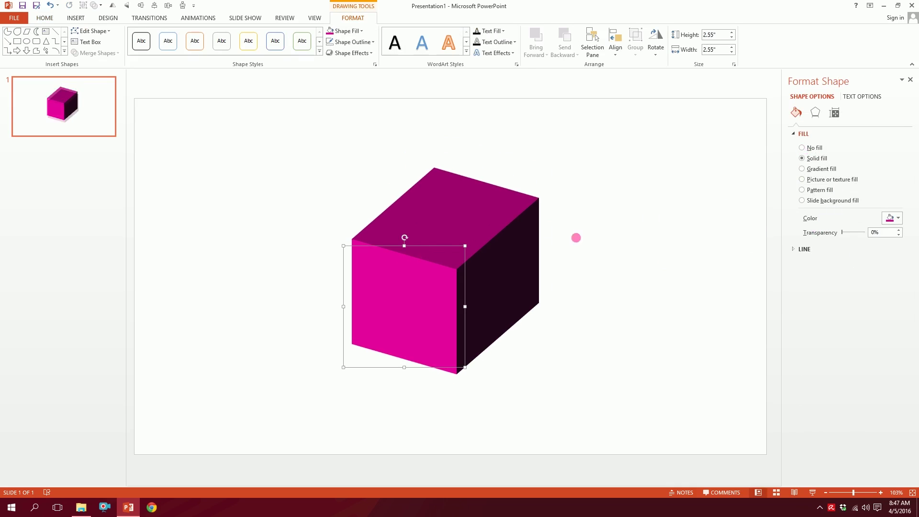
pyautogui.click(815, 115)
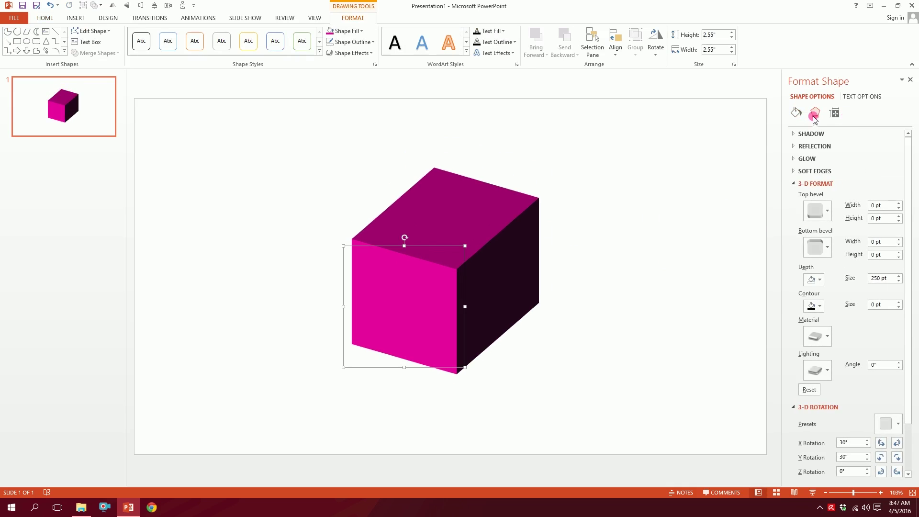
pyautogui.scroll(-1, 862, 401)
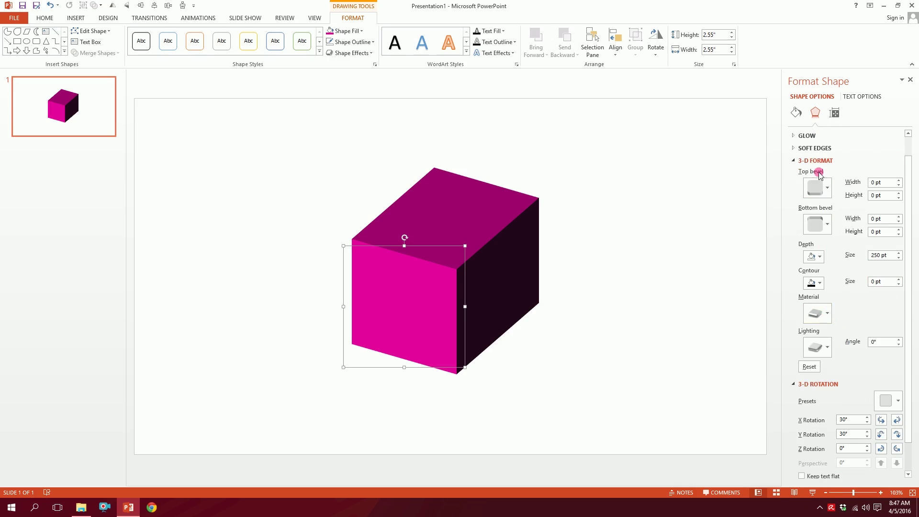
pyautogui.click(819, 309)
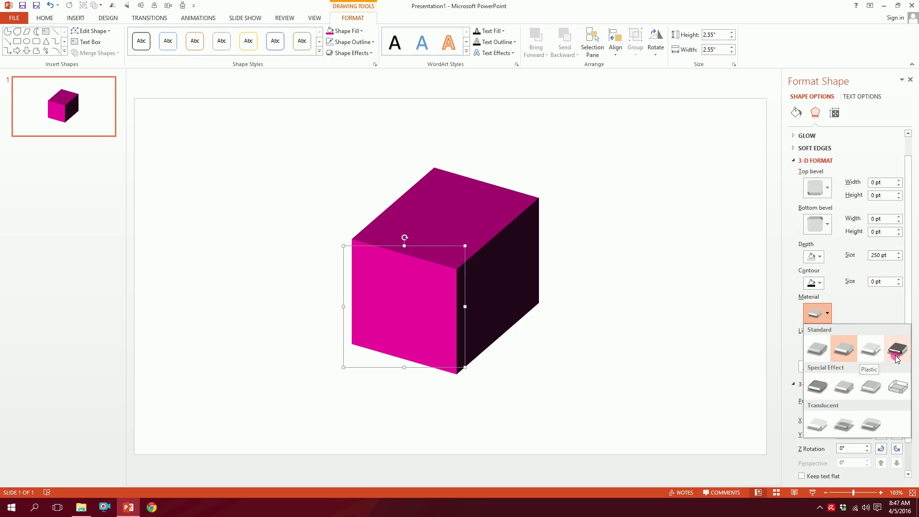
pyautogui.click(894, 391)
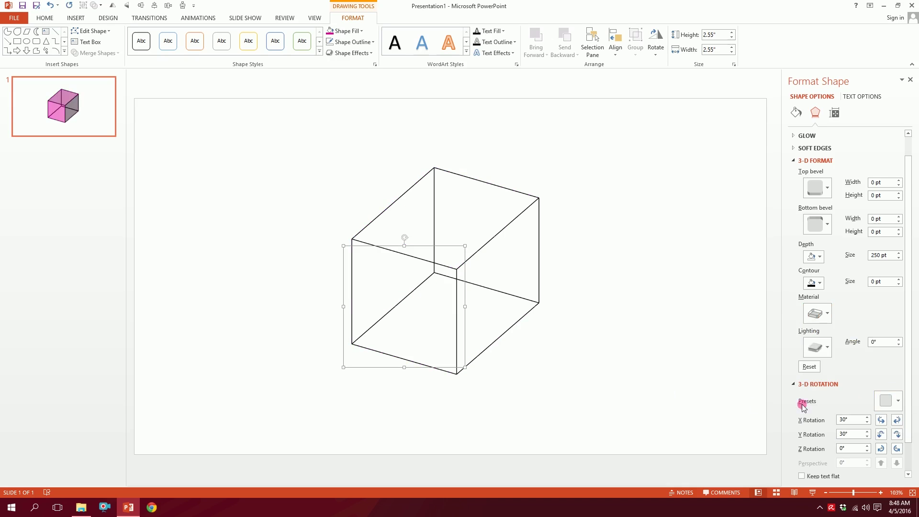
pyautogui.moveTo(448, 268); pyautogui.dragTo(484, 268)
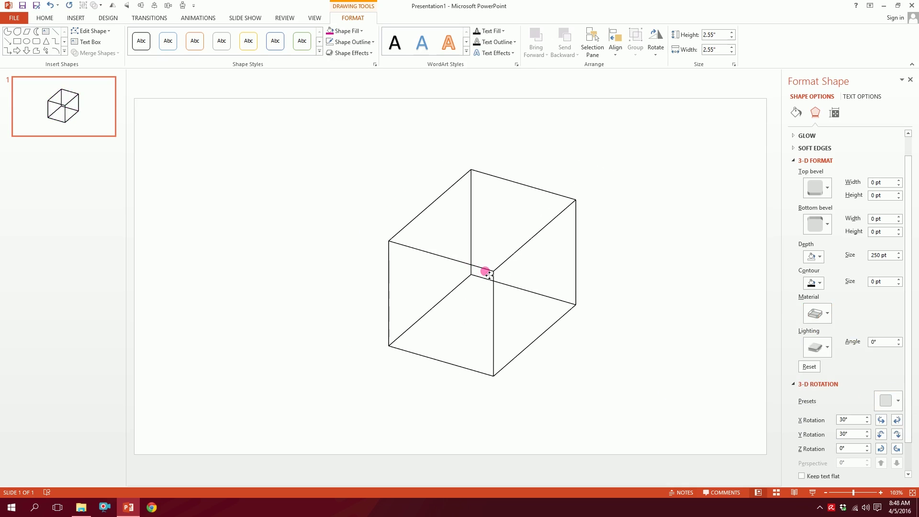
# - Reduce the cube's depth to 210.5 pt and move it further right
pyautogui.click(892, 257)
pyautogui.click(898, 258)
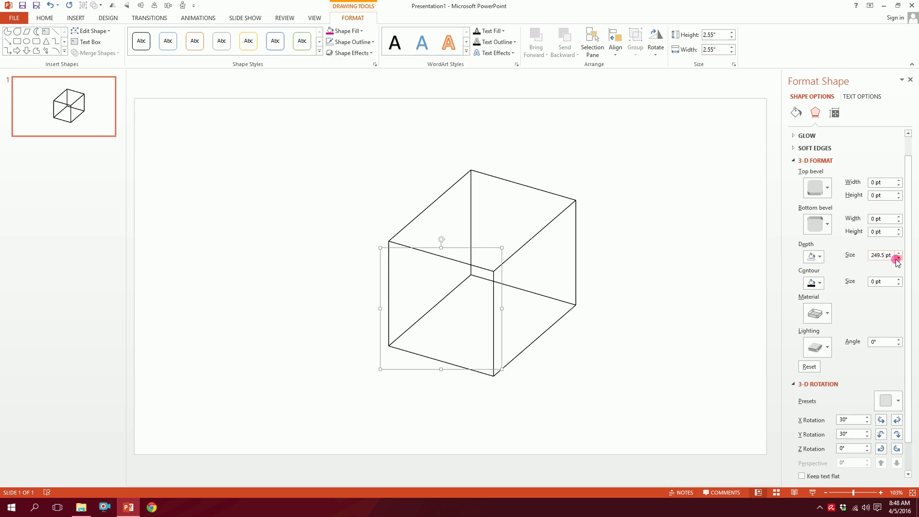
pyautogui.click(898, 258)
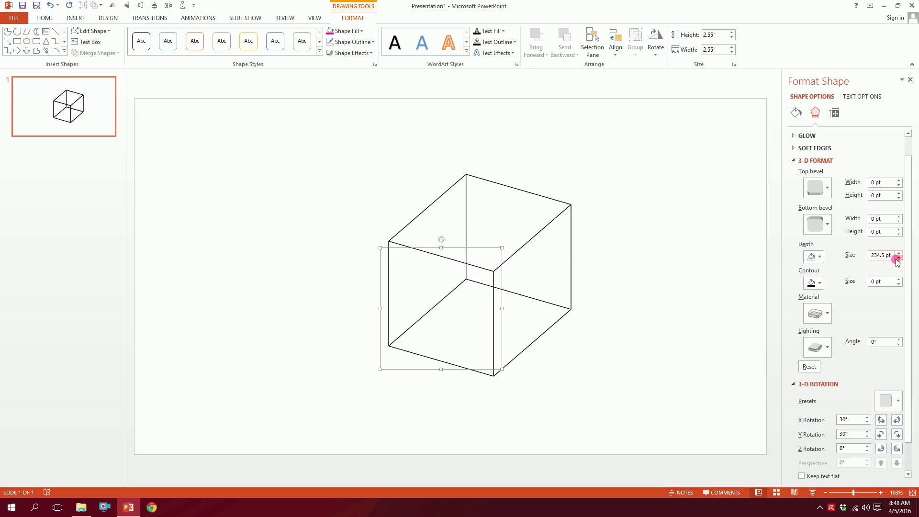
pyautogui.click(898, 258)
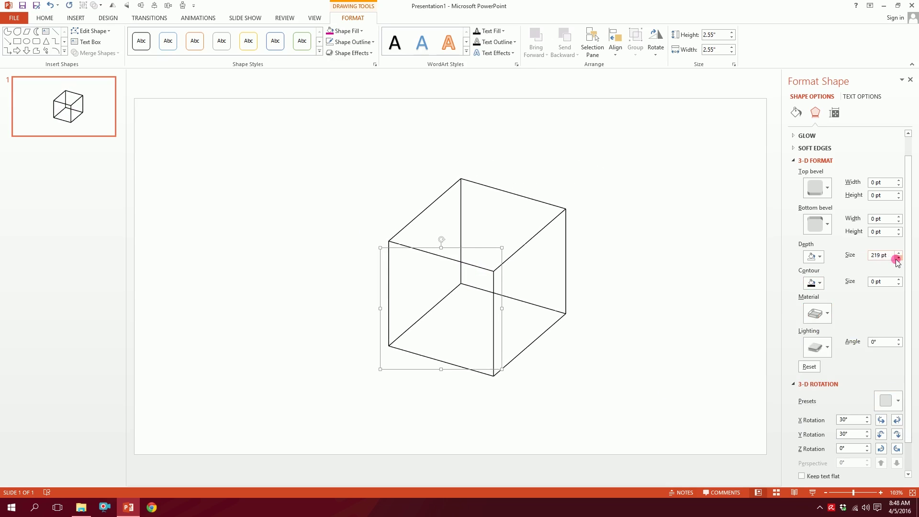
pyautogui.scroll(-1, 855, 383)
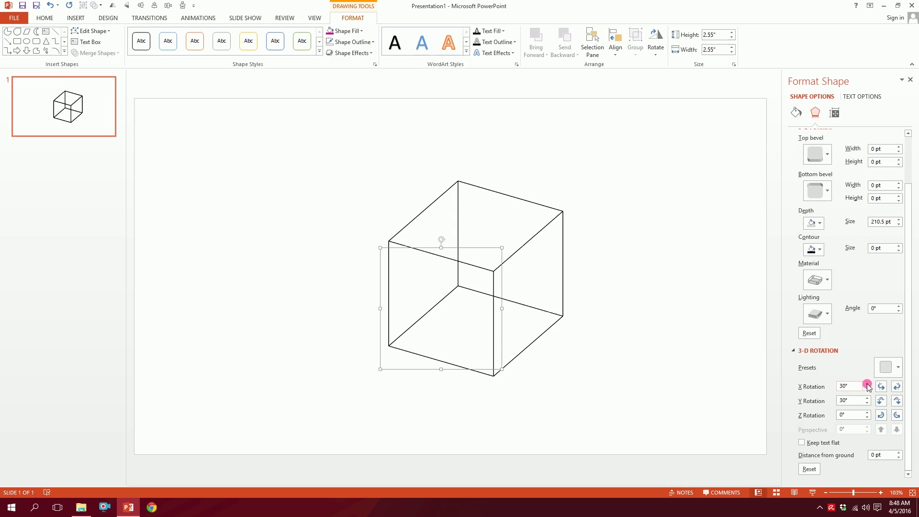
pyautogui.click(867, 389)
pyautogui.moveTo(480, 249); pyautogui.dragTo(521, 237)
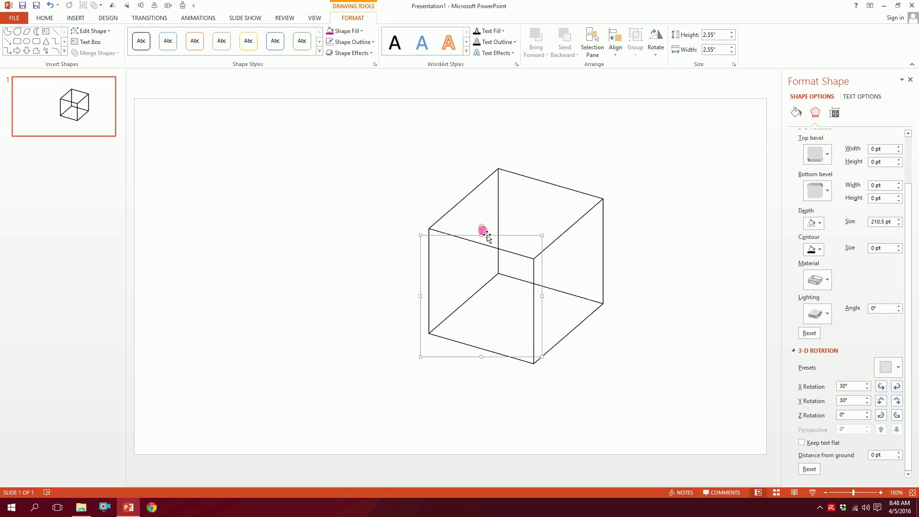
pyautogui.click(76, 18)
# - Draw a 2.6-inch circle left of the cube, then select the cube
pyautogui.click(161, 43)
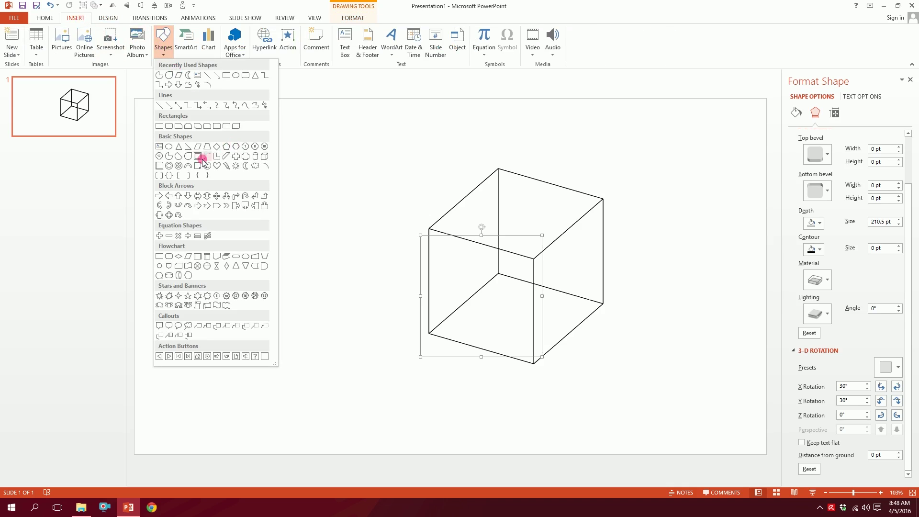
pyautogui.click(171, 150)
pyautogui.moveTo(164, 151); pyautogui.dragTo(287, 261)
pyautogui.moveTo(241, 223); pyautogui.dragTo(267, 246)
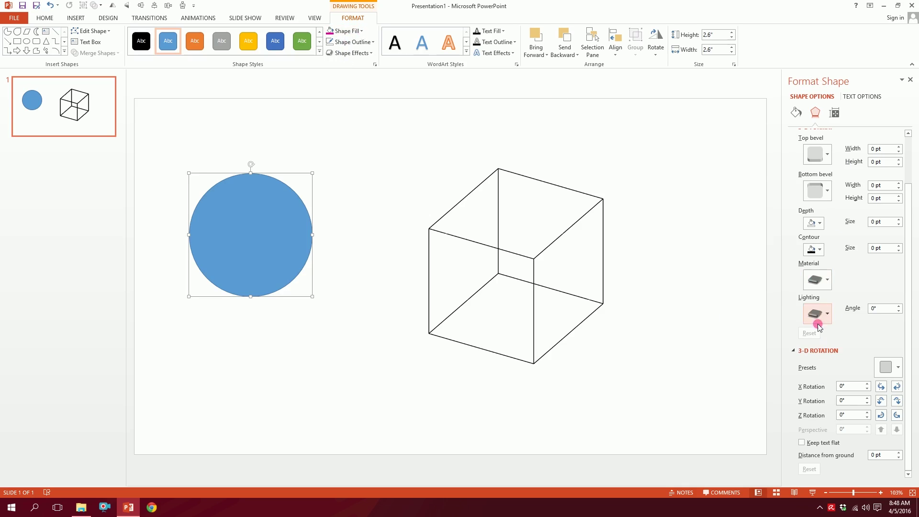
pyautogui.click(478, 244)
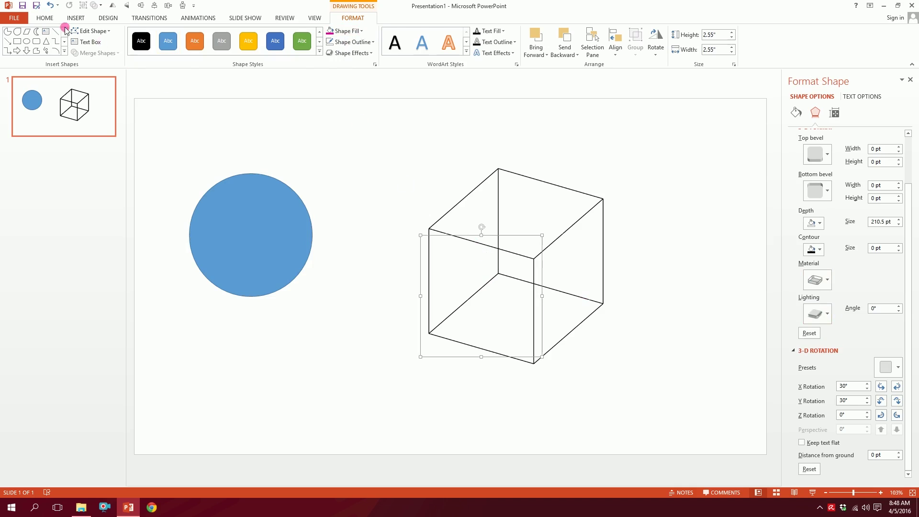
pyautogui.click(46, 19)
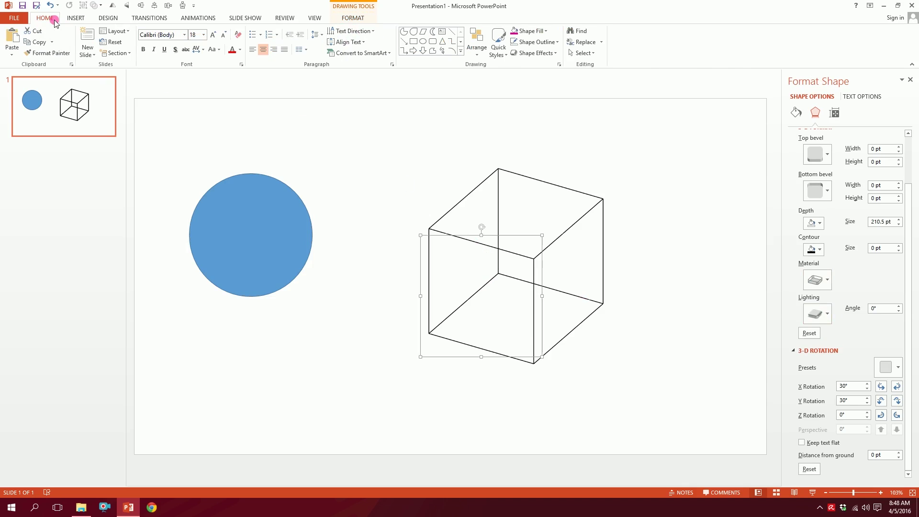
# - Copy the cube's 3-D formatting onto the circle with Format Painter, then move and shrink the cylinder
pyautogui.click(46, 54)
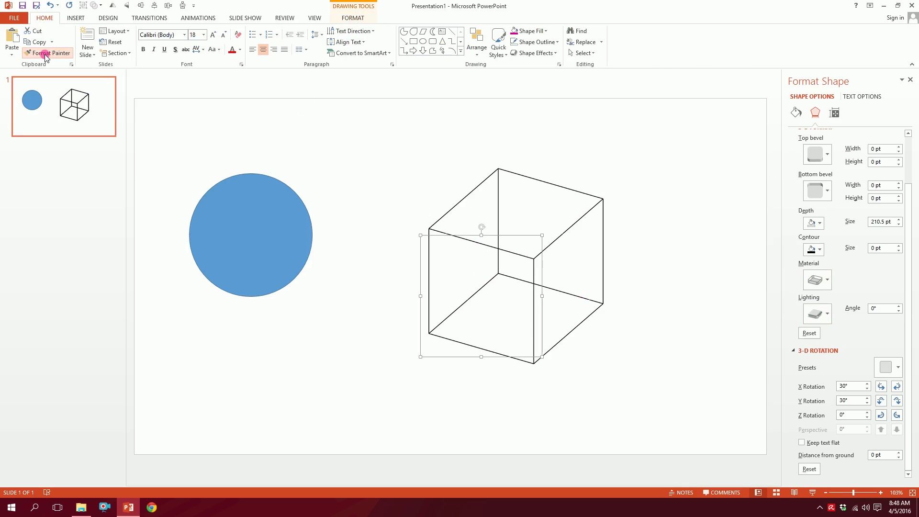
pyautogui.click(248, 233)
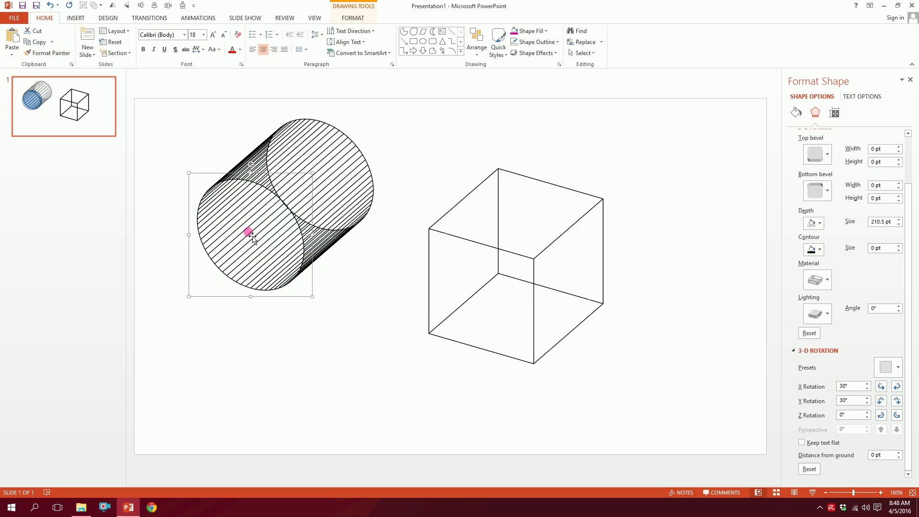
pyautogui.moveTo(275, 177)
pyautogui.mouseDown()
pyautogui.moveTo(287, 205)
pyautogui.moveTo(250, 216)
pyautogui.moveTo(242, 198)
pyautogui.mouseUp()
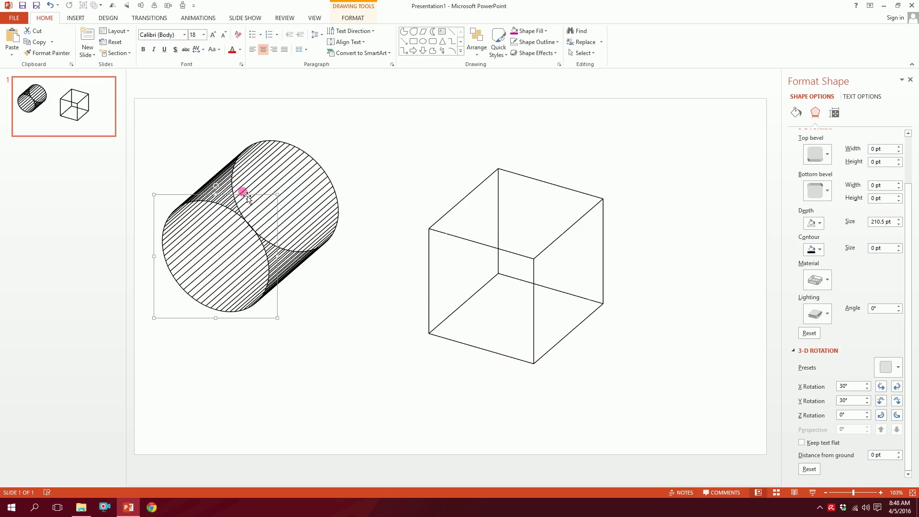
pyautogui.moveTo(282, 198); pyautogui.dragTo(218, 191)
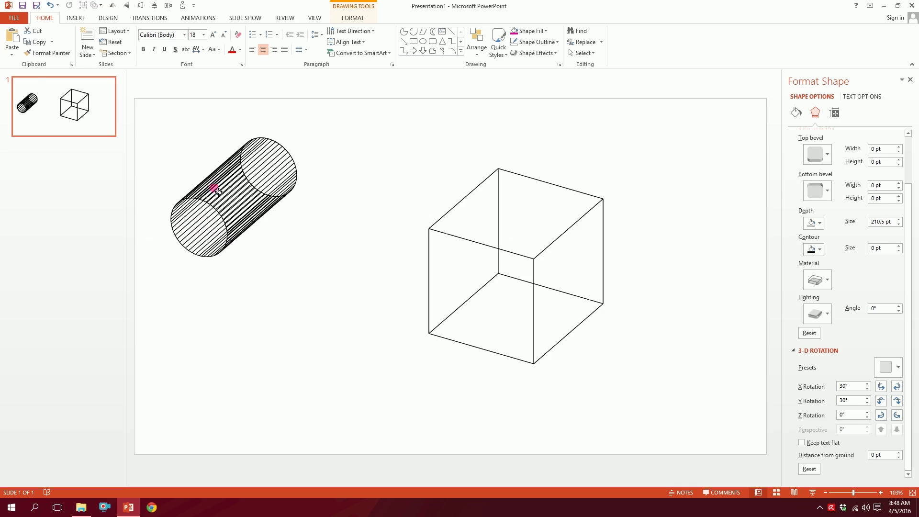
# - Shrink the wireframe cube into a narrower box
pyautogui.click(460, 240)
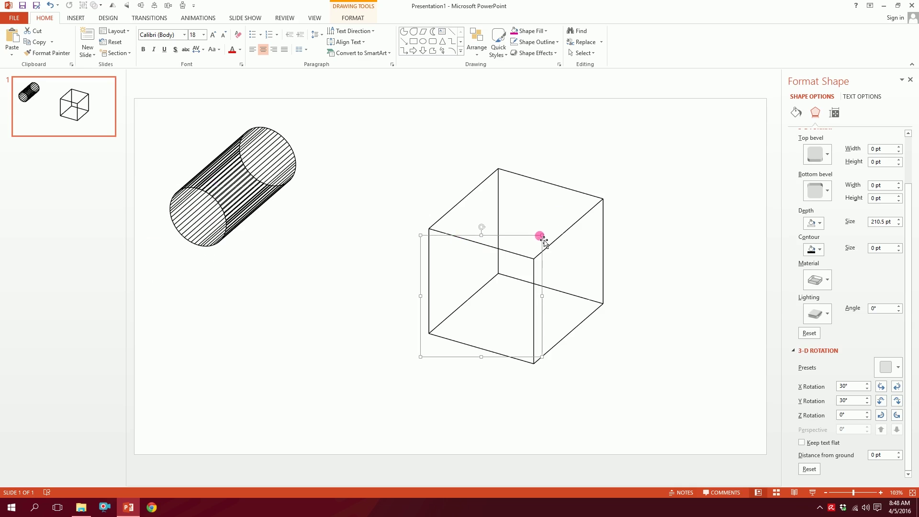
pyautogui.moveTo(546, 240); pyautogui.dragTo(520, 264)
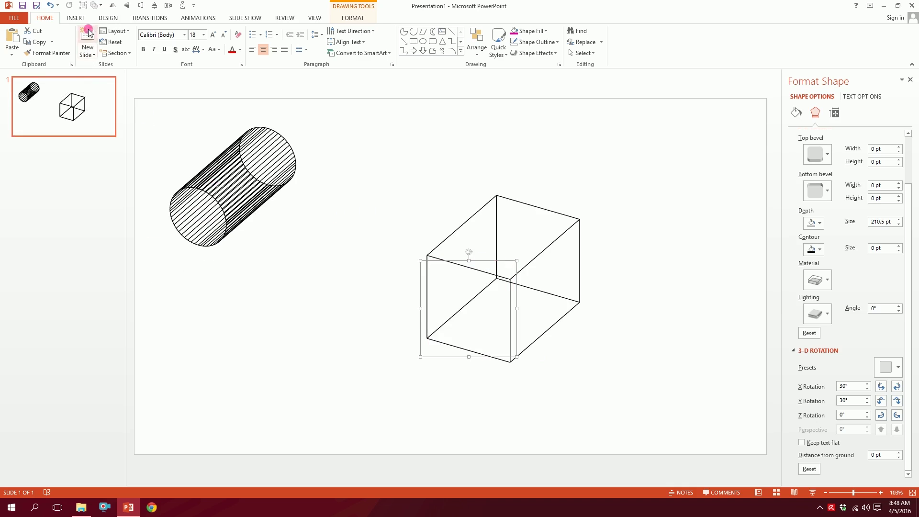
pyautogui.click(75, 18)
# - Draw an isosceles triangle and a parallelogram along the bottom left of the slide
pyautogui.click(163, 41)
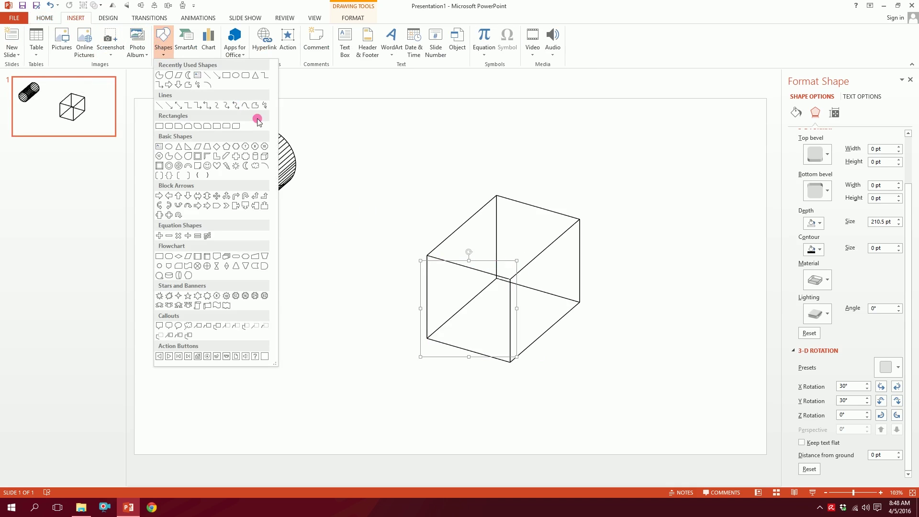
pyautogui.click(181, 148)
pyautogui.moveTo(176, 356); pyautogui.dragTo(231, 402)
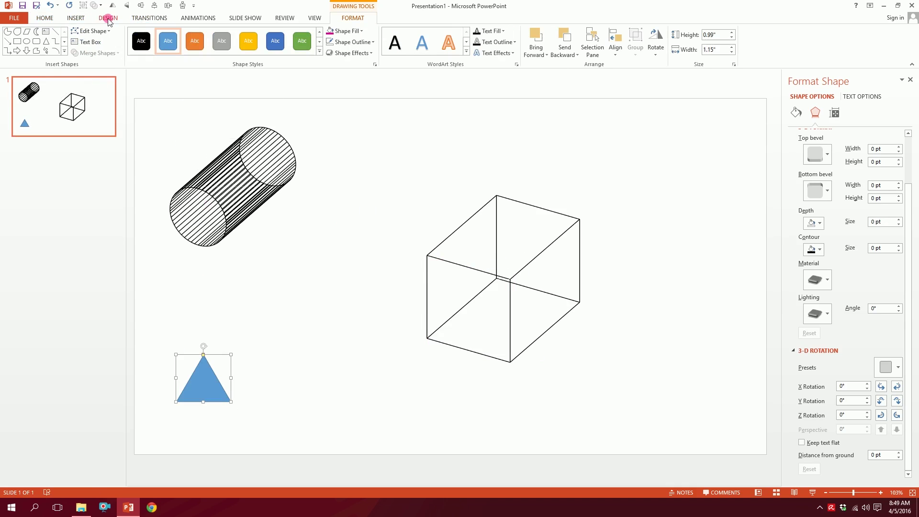
pyautogui.click(76, 18)
pyautogui.click(163, 41)
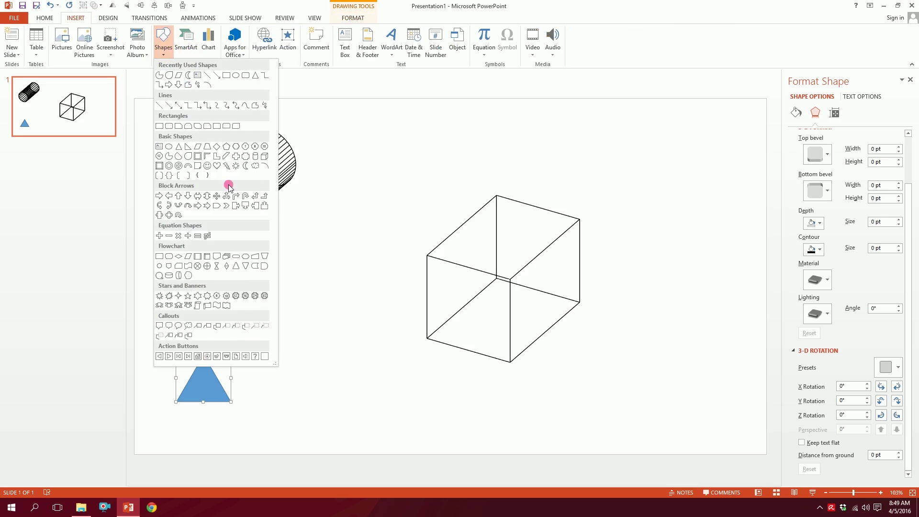
pyautogui.click(201, 150)
pyautogui.moveTo(302, 405); pyautogui.dragTo(377, 349)
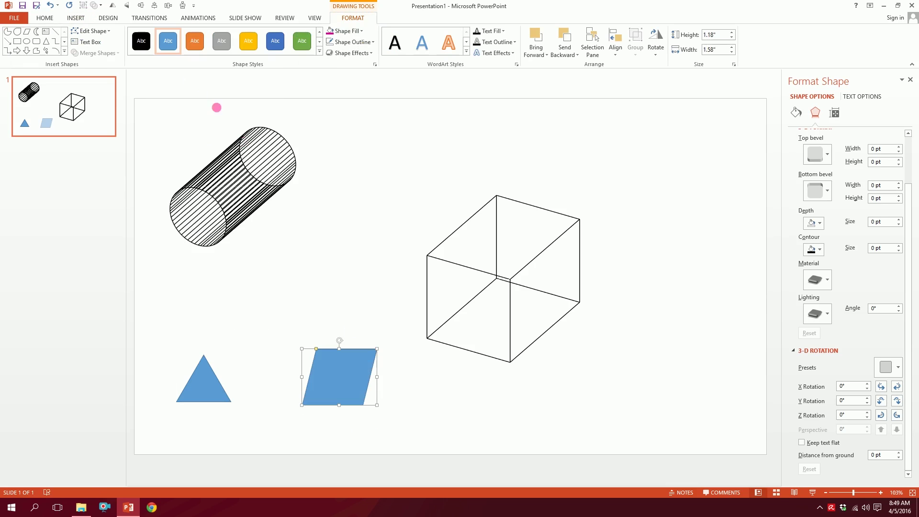
# - Add a pie shape below the cube, move the cube higher, and align the pie
pyautogui.click(76, 18)
pyautogui.click(162, 43)
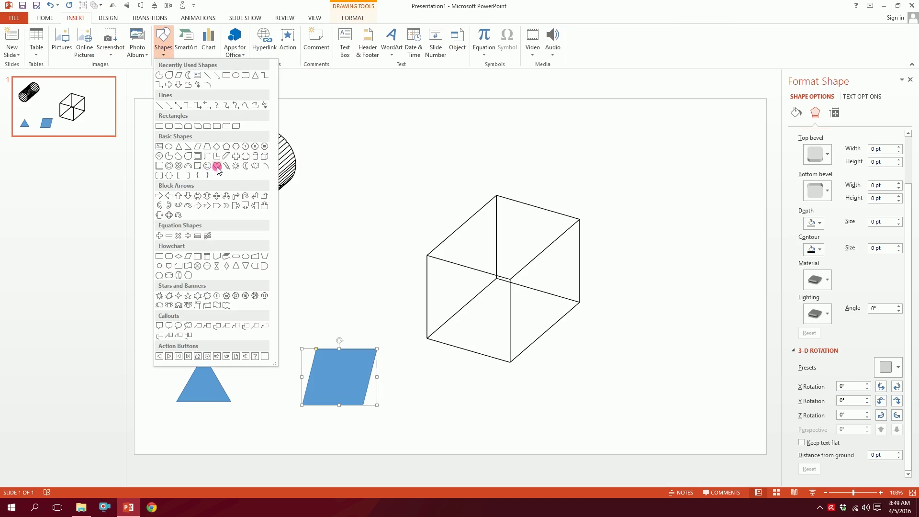
pyautogui.click(178, 158)
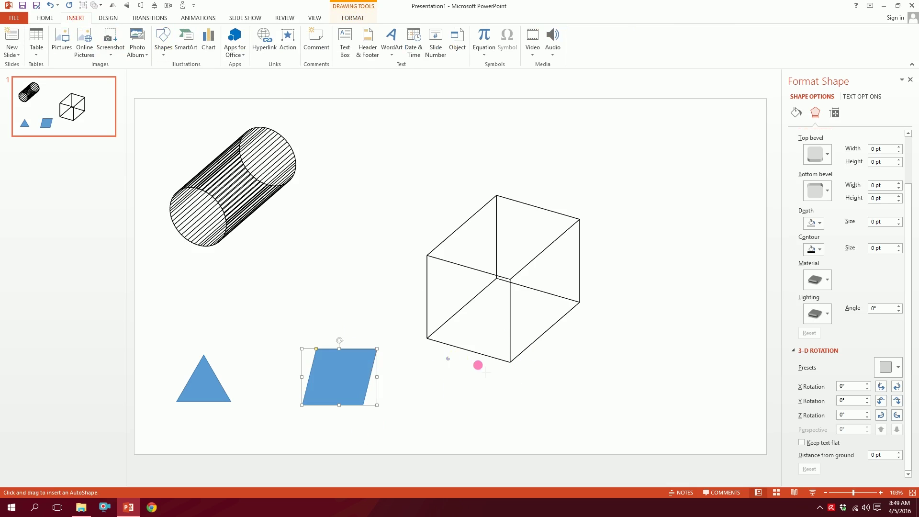
pyautogui.moveTo(478, 365); pyautogui.dragTo(510, 421)
pyautogui.moveTo(504, 298); pyautogui.dragTo(482, 230)
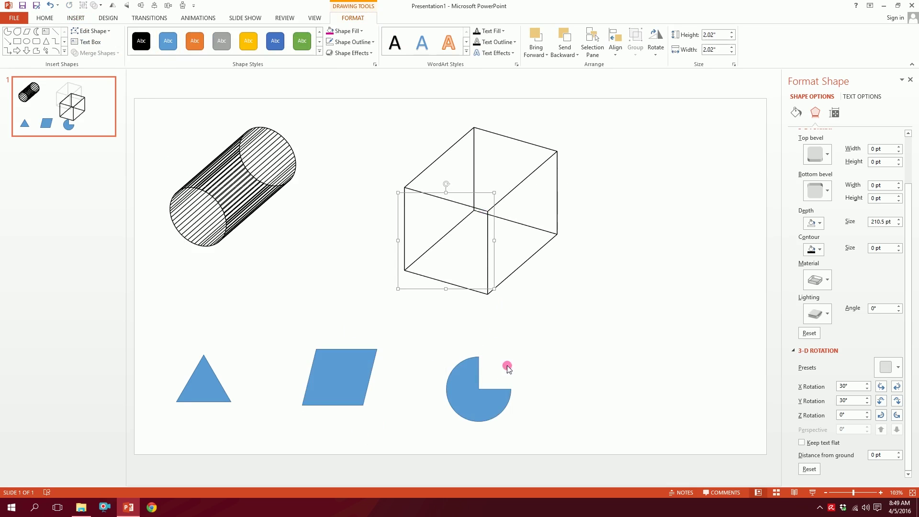
pyautogui.moveTo(480, 397); pyautogui.dragTo(481, 385)
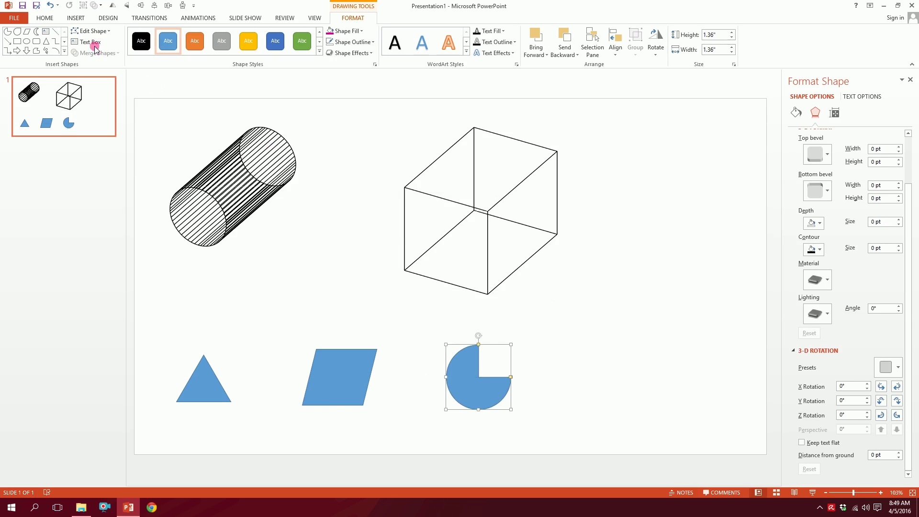
# - Draw a teardrop right of the pie and shrink it to 1.34 inches square
pyautogui.click(76, 17)
pyautogui.click(162, 50)
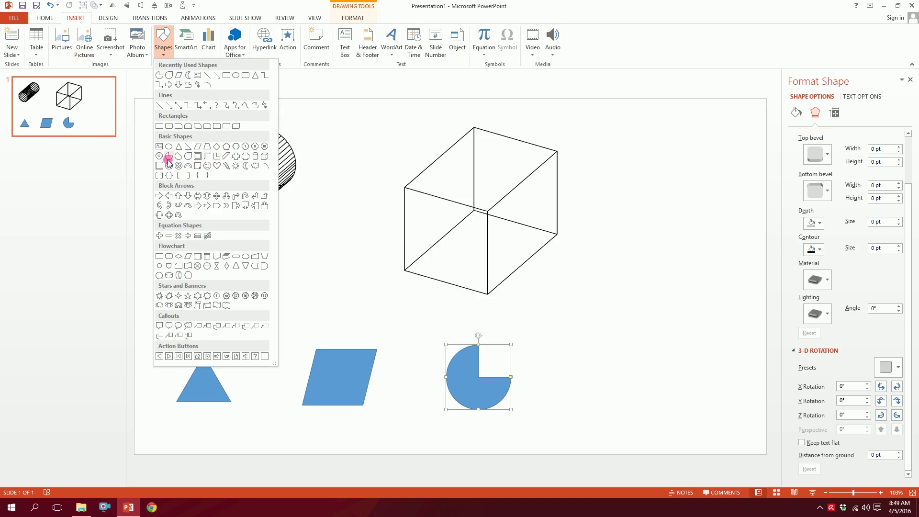
pyautogui.click(188, 158)
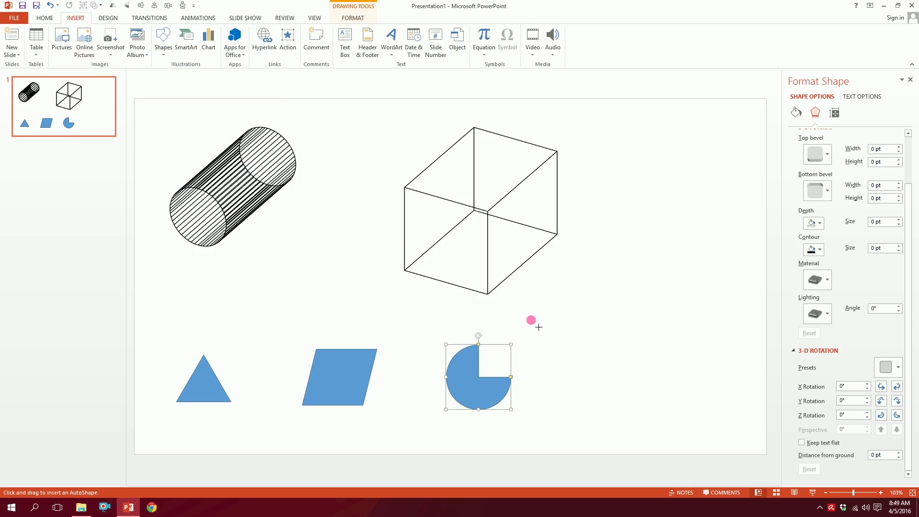
pyautogui.moveTo(563, 341); pyautogui.dragTo(634, 411)
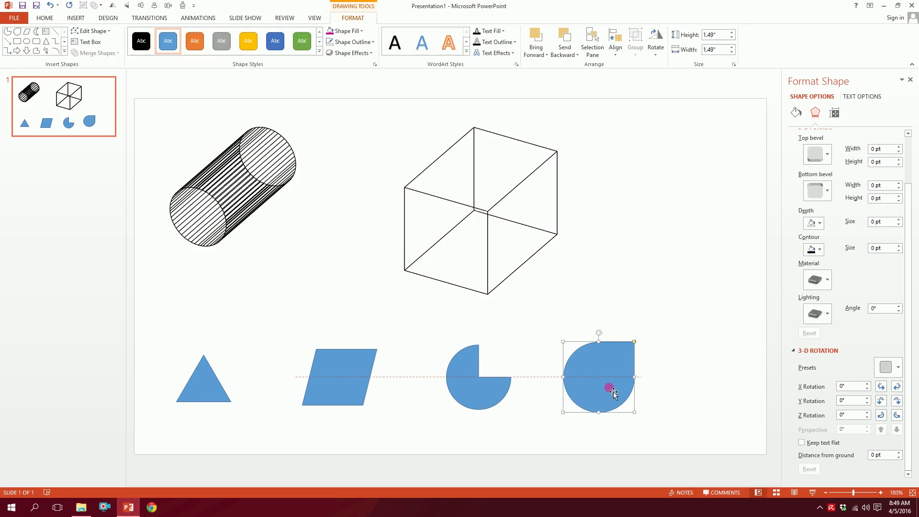
pyautogui.moveTo(564, 340); pyautogui.dragTo(571, 348)
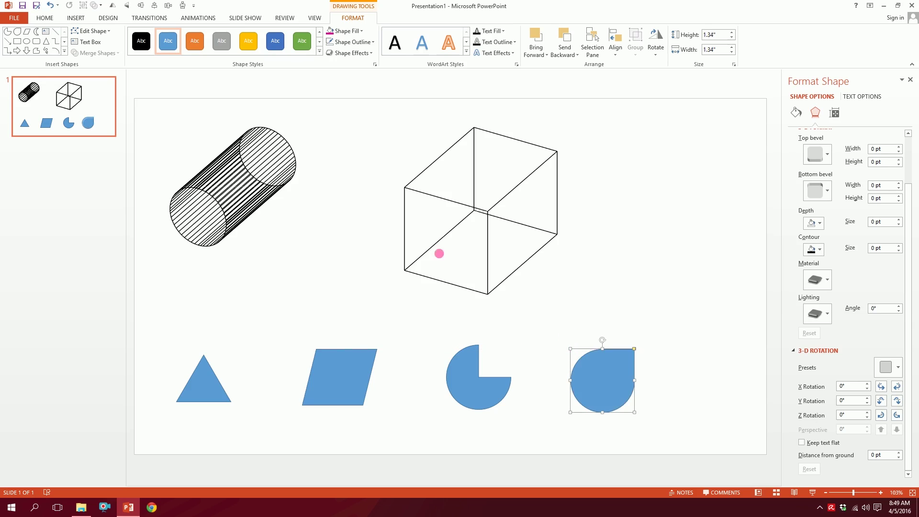
# - Draw a crescent moon to the right of the teardrop
pyautogui.click(90, 21)
pyautogui.click(163, 40)
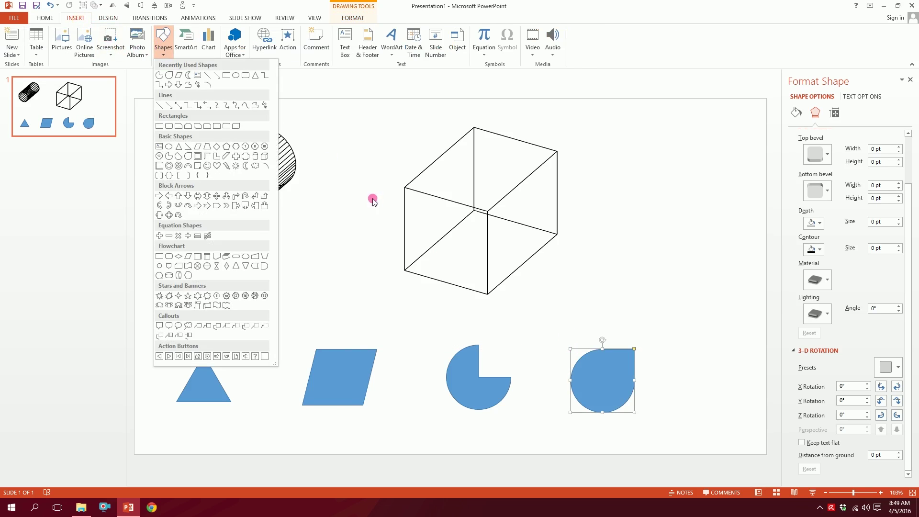
pyautogui.click(248, 165)
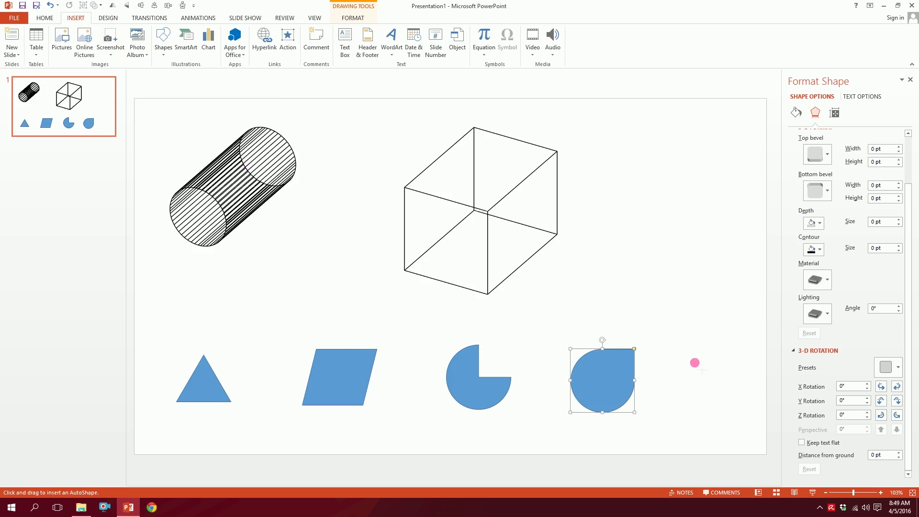
pyautogui.moveTo(684, 349)
pyautogui.mouseDown()
pyautogui.moveTo(716, 390)
pyautogui.moveTo(709, 388)
pyautogui.moveTo(713, 404)
pyautogui.mouseUp()
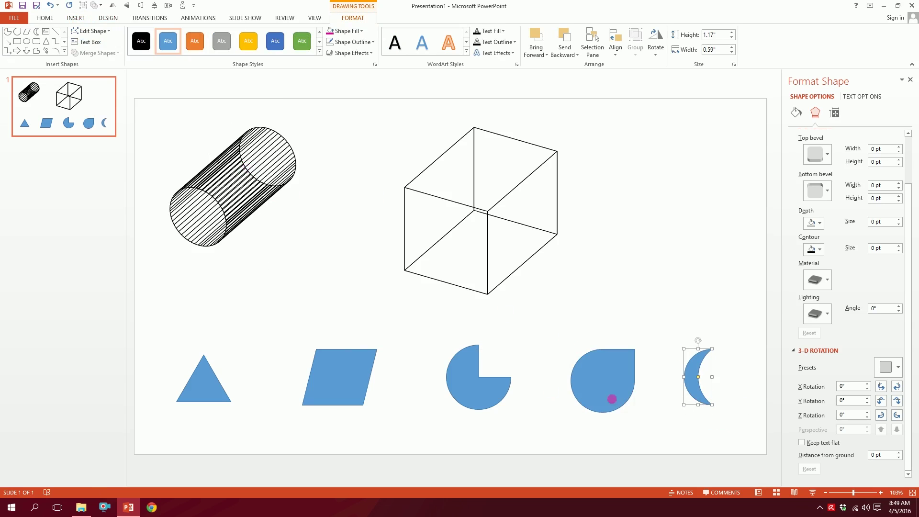
# - Paint the cylinder's hatched 3-D formatting onto the triangle, parallelogram, pie, teardrop and crescent
pyautogui.click(289, 220)
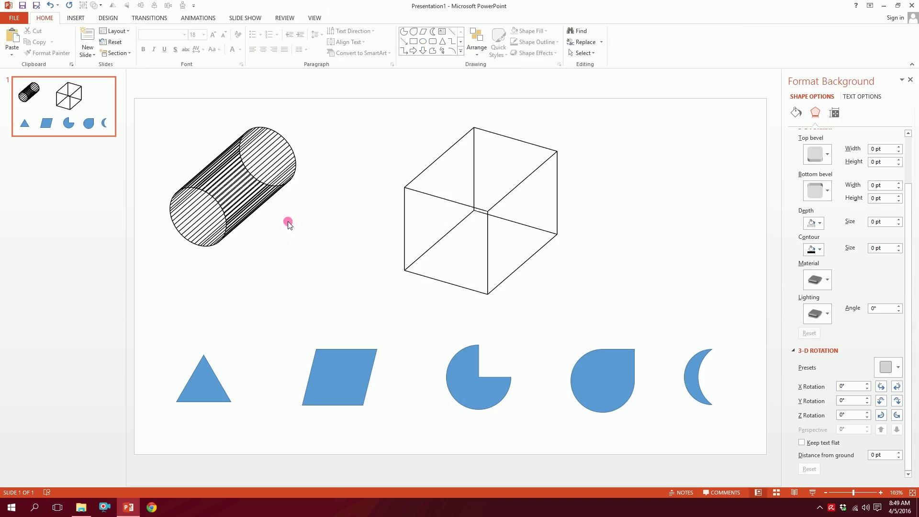
pyautogui.click(223, 184)
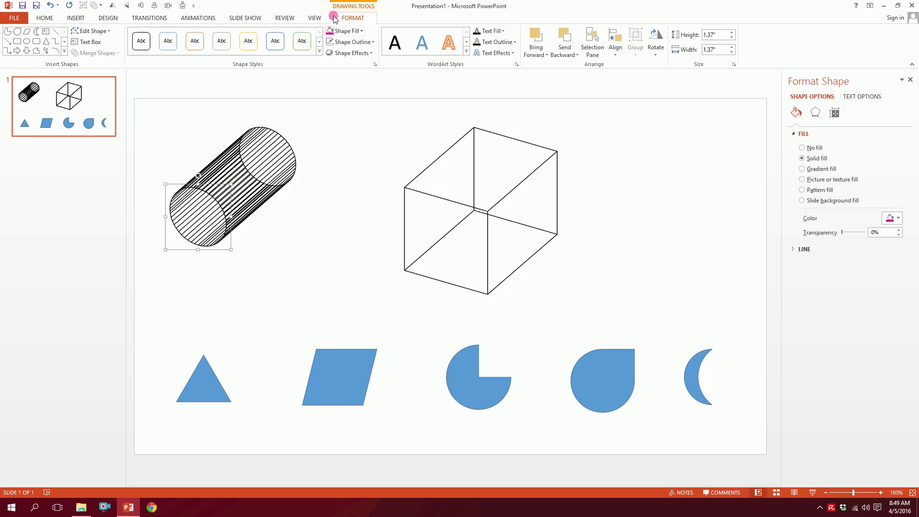
pyautogui.click(44, 17)
pyautogui.click(47, 53)
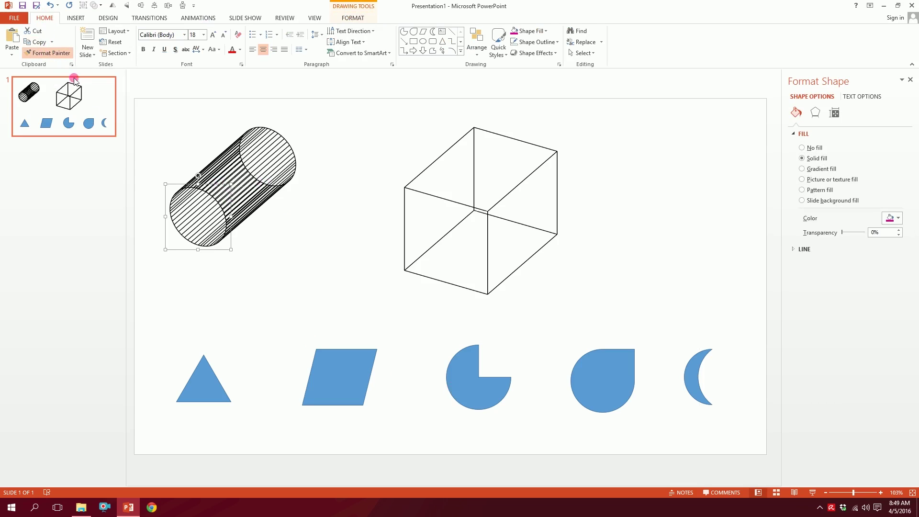
pyautogui.click(206, 383)
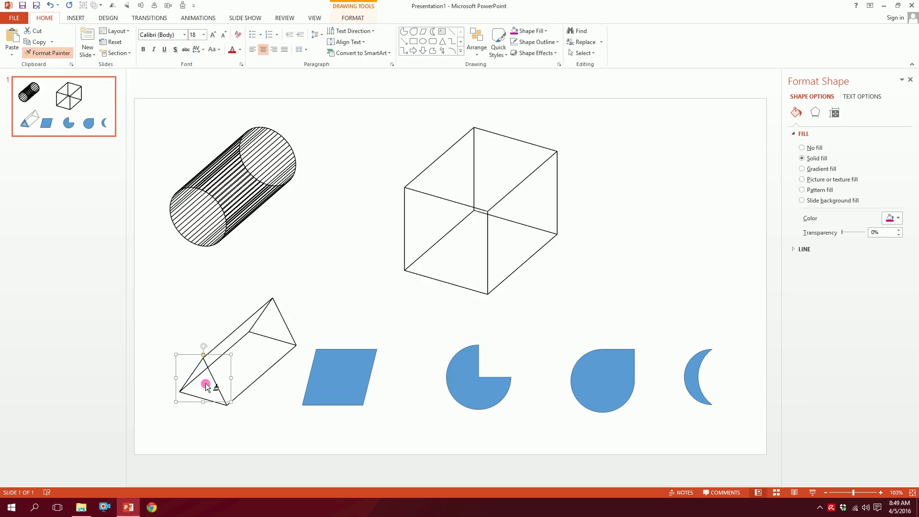
pyautogui.click(330, 383)
pyautogui.click(476, 384)
pyautogui.click(582, 390)
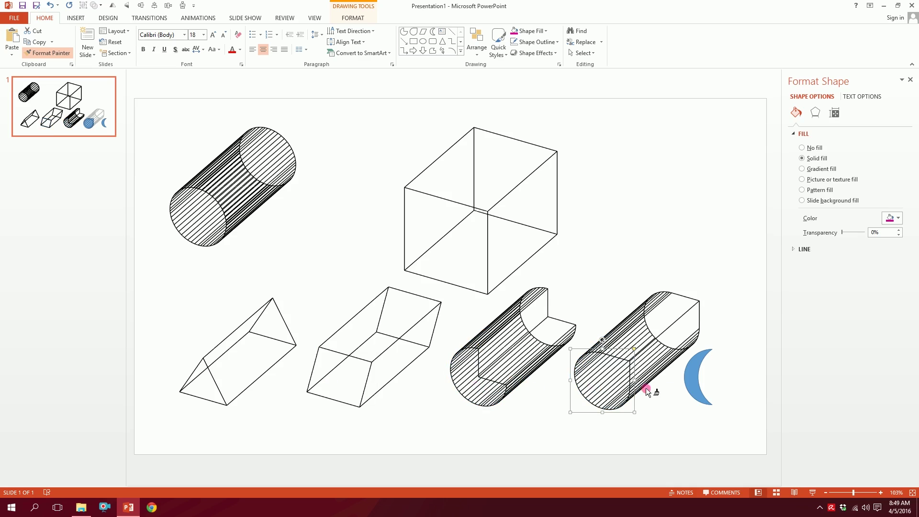
pyautogui.click(695, 386)
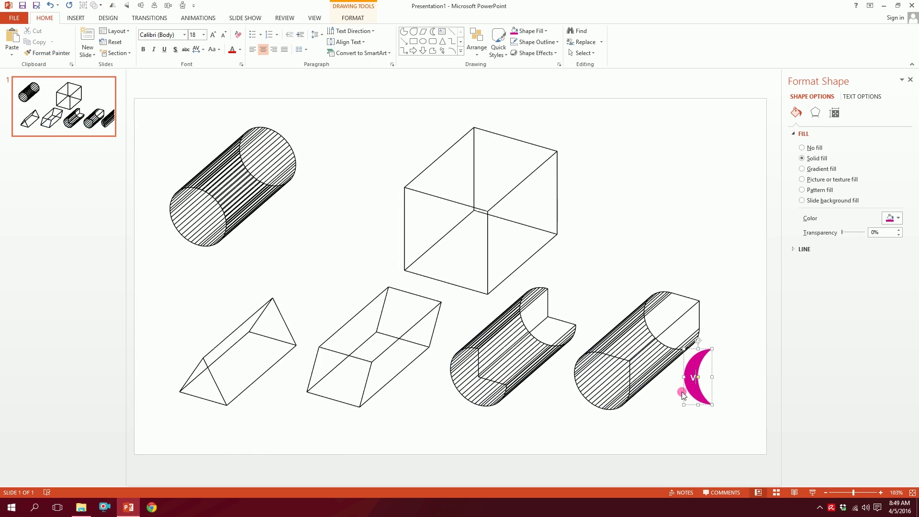
# - Undo the crescent's magenta result and repaint the teardrop and crescent with the cylinder's formatting
pyautogui.hotkey('ctrl', 'z')
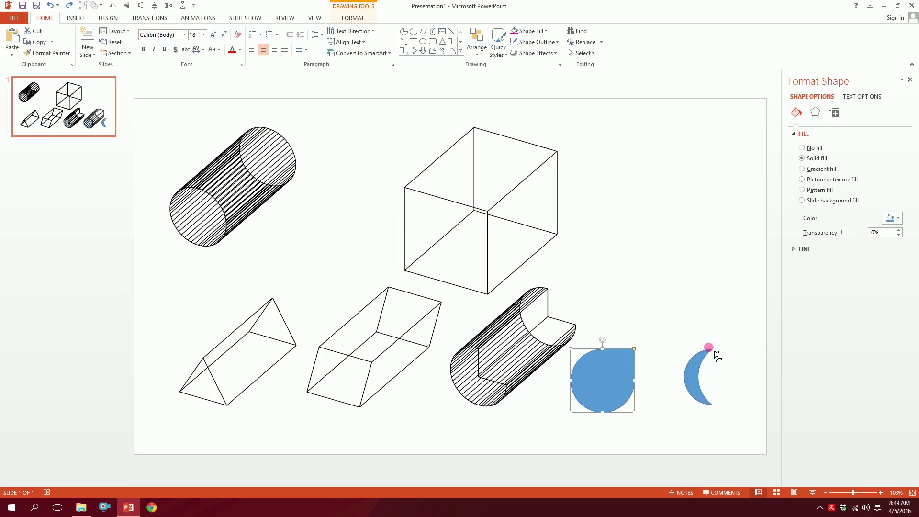
pyautogui.click(197, 206)
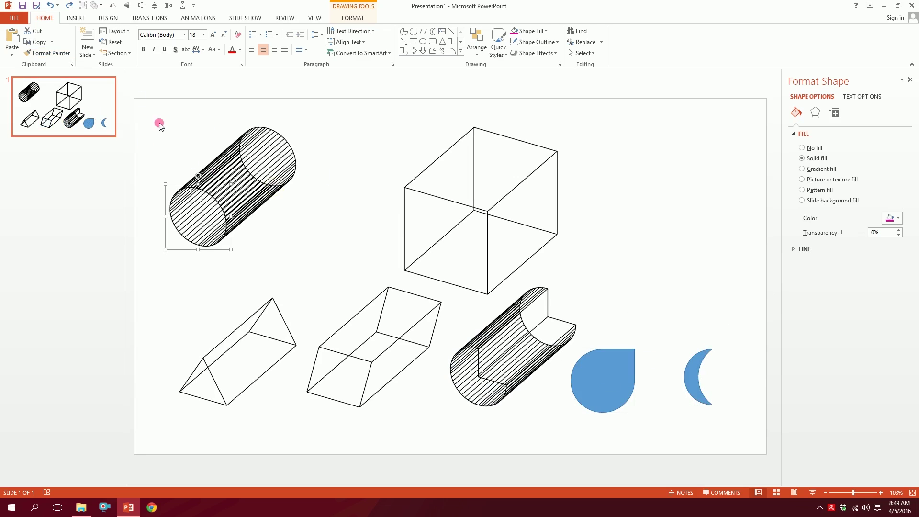
pyautogui.click(47, 52)
pyautogui.click(611, 382)
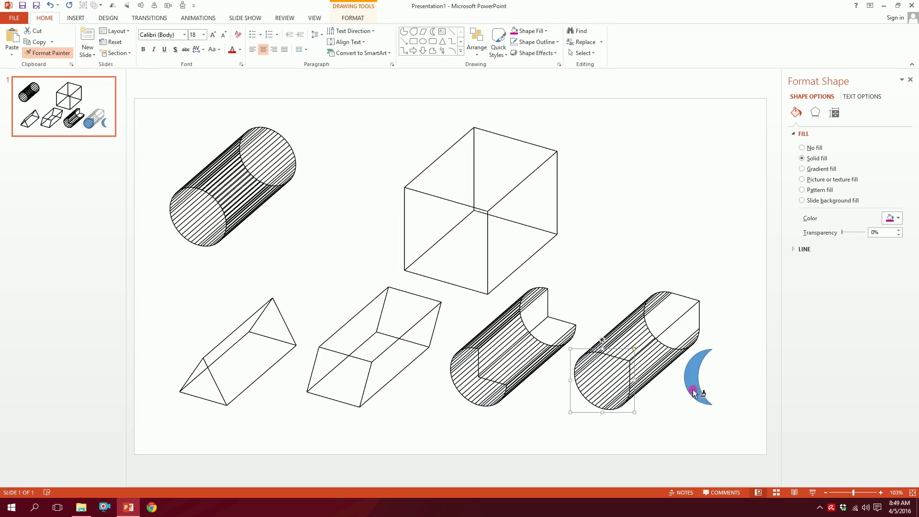
pyautogui.click(699, 382)
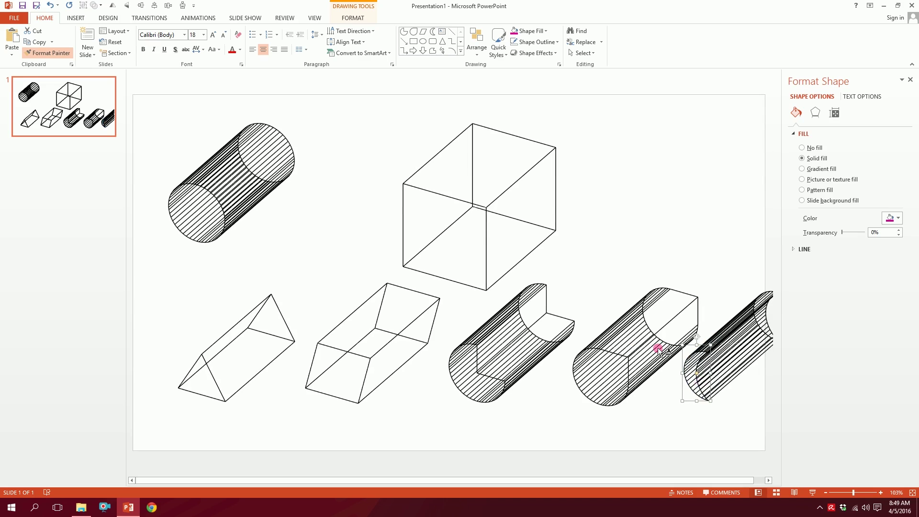
pyautogui.click(75, 20)
pyautogui.click(225, 172)
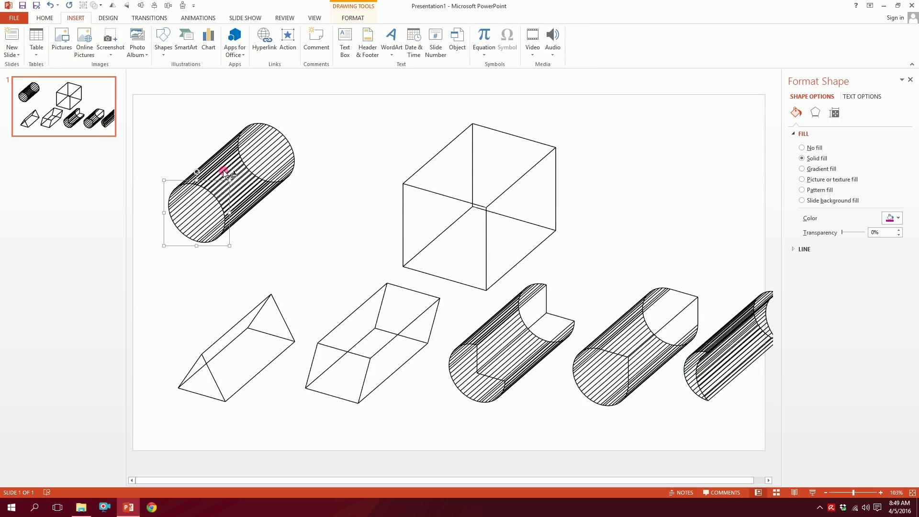